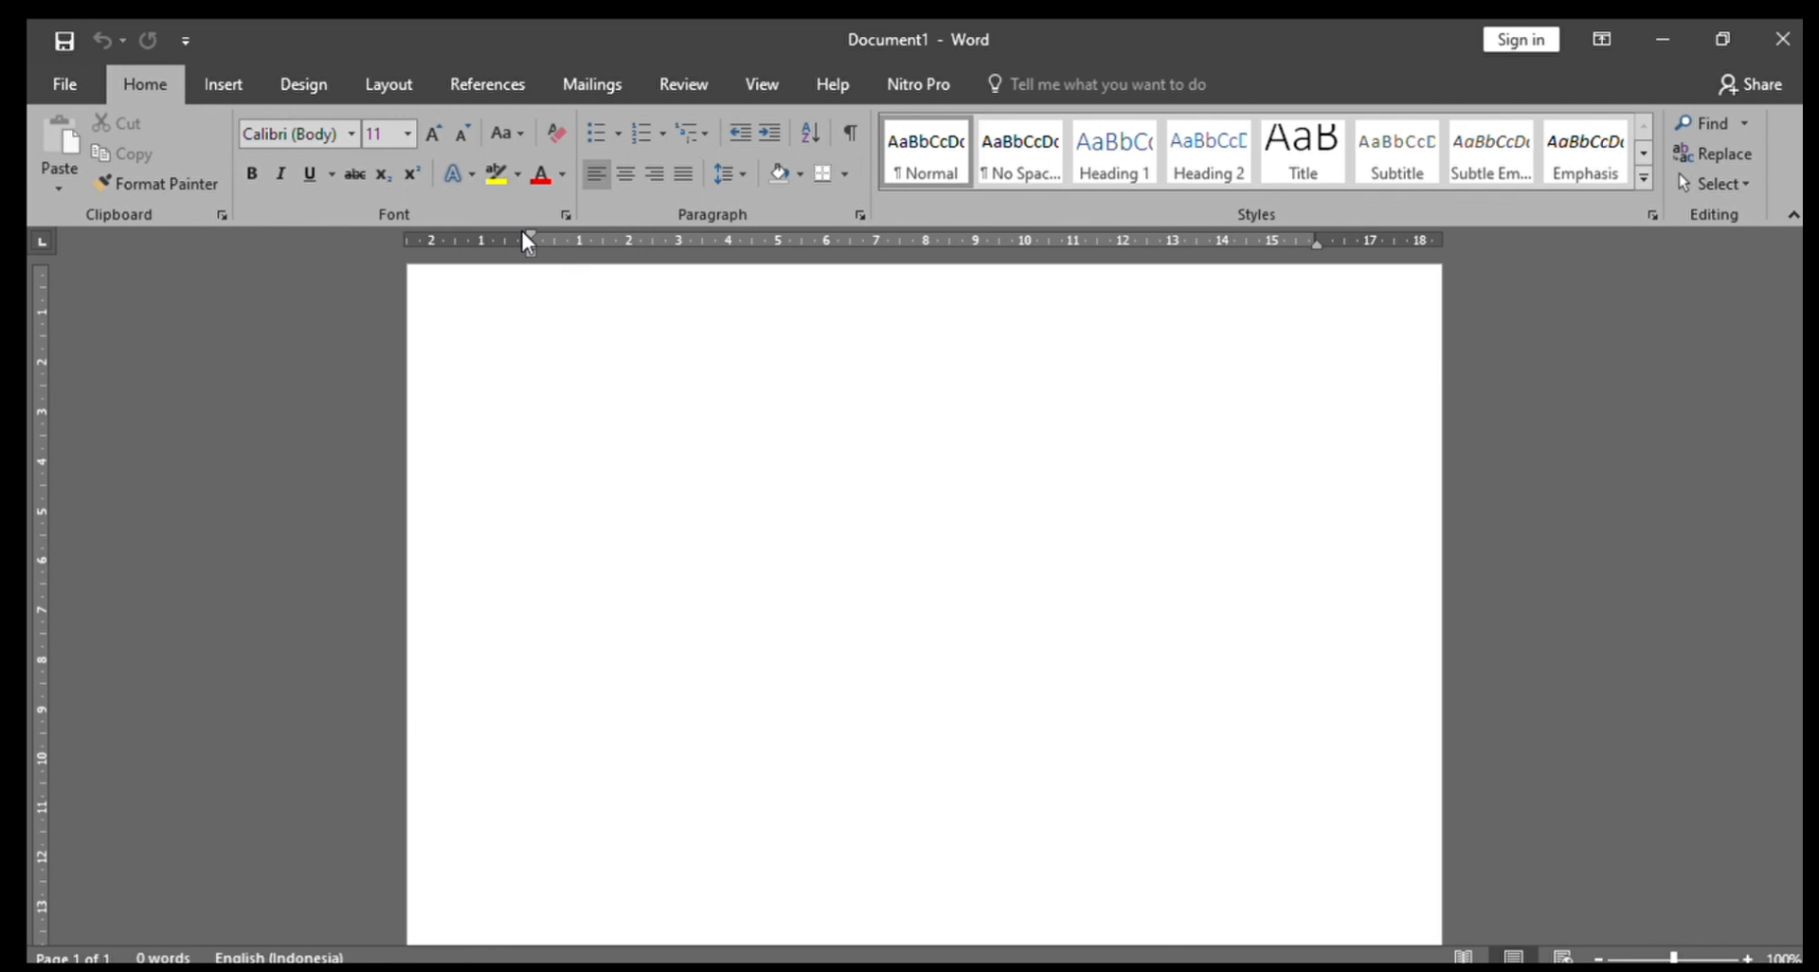
Write the sentence "Computer adalah seperangkat elektronik yang bekerja secara Bersama sama sesuai dengan perintah yang diberikan" in the blank document.
{"action": "left_click", "coordinate": [528, 242]}
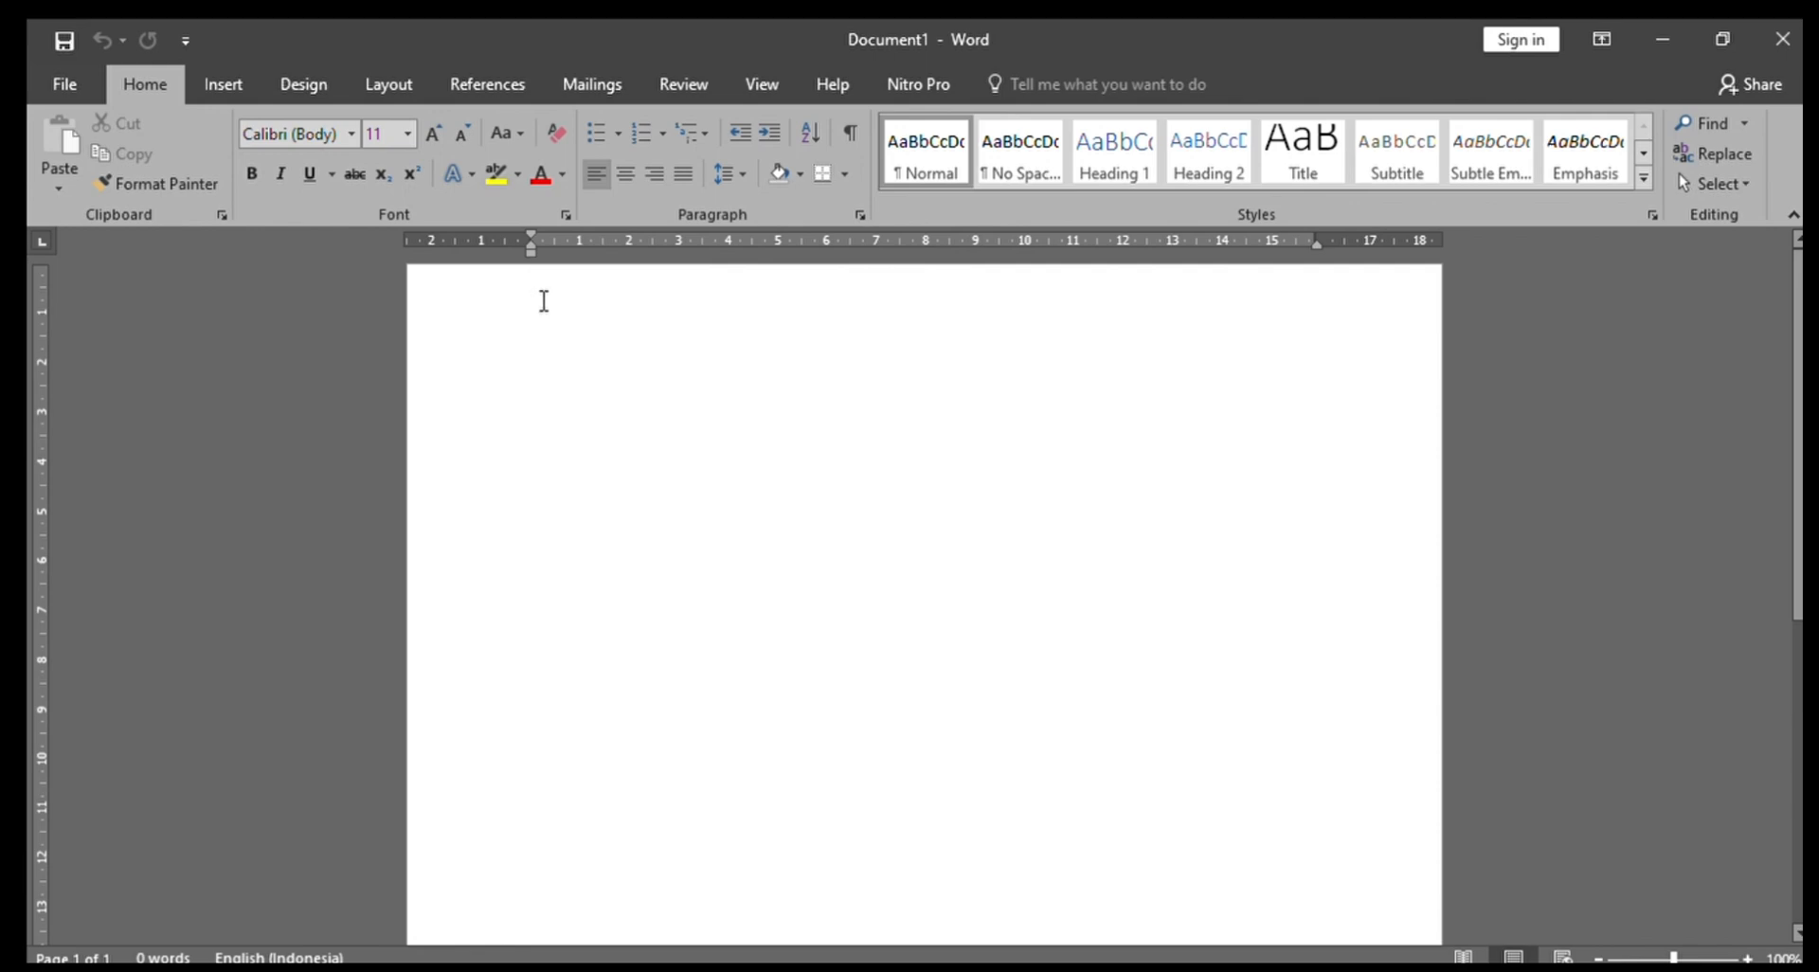
{"action": "type", "text": "Computer adalah"}
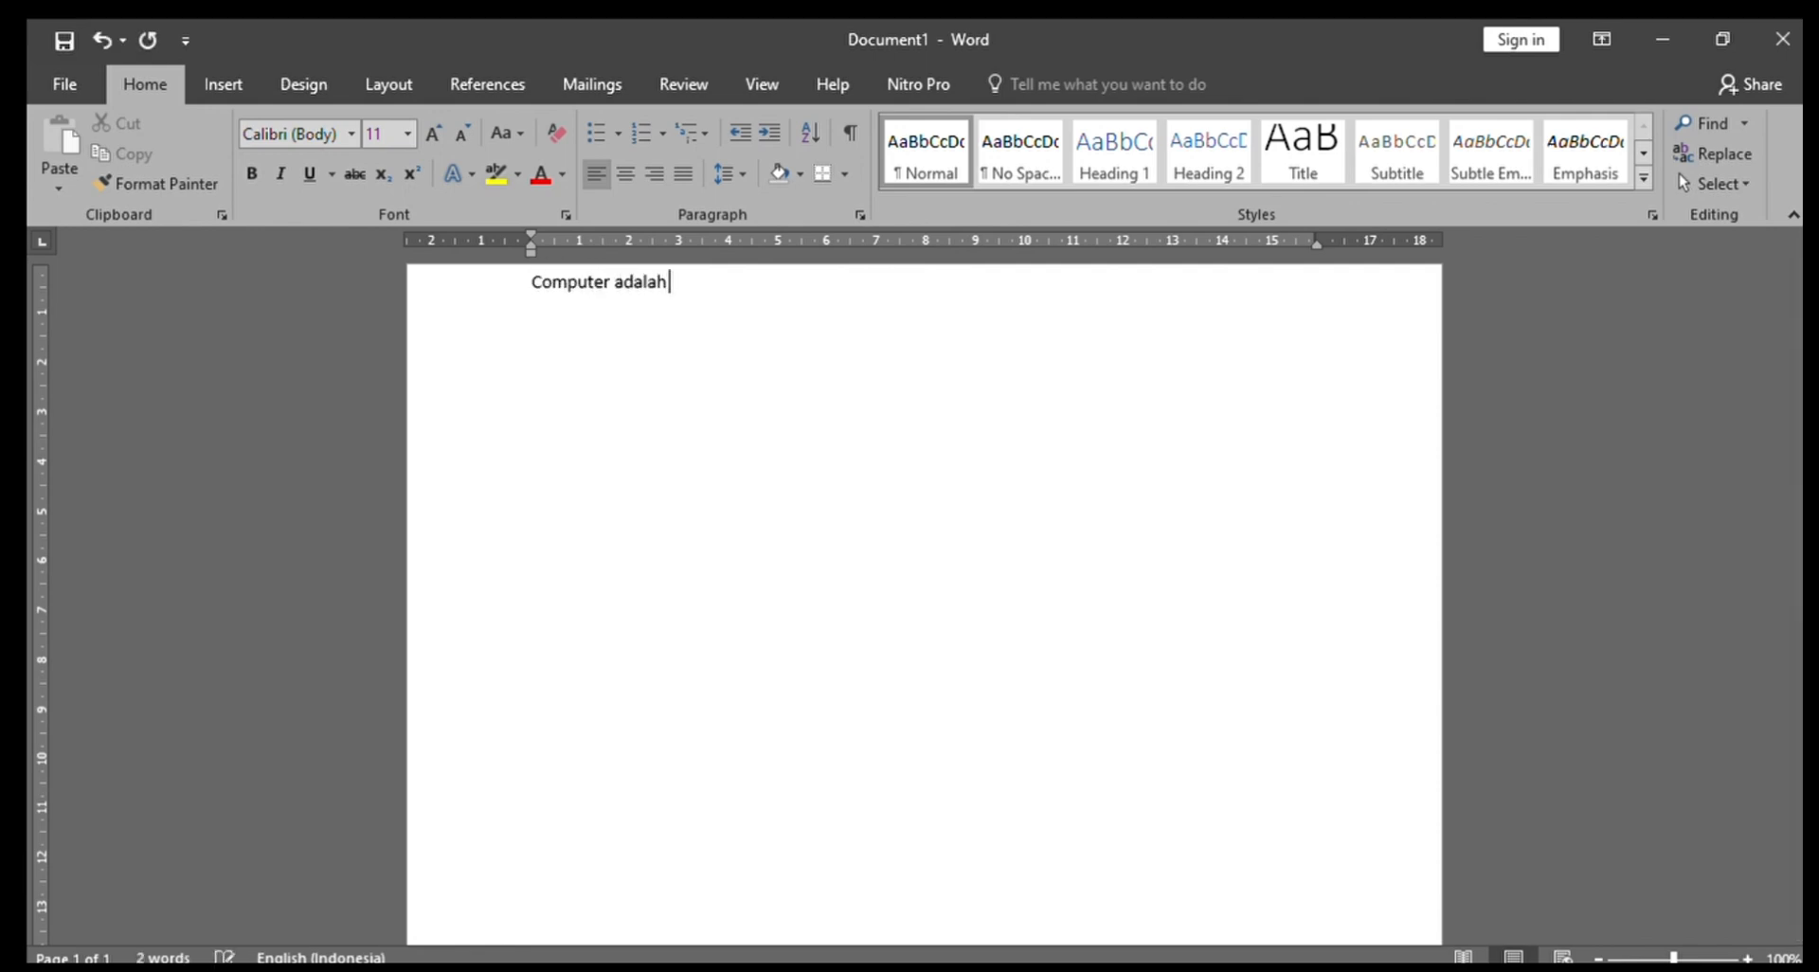
{"action": "type", "text": " seperangkat elektronik yang"}
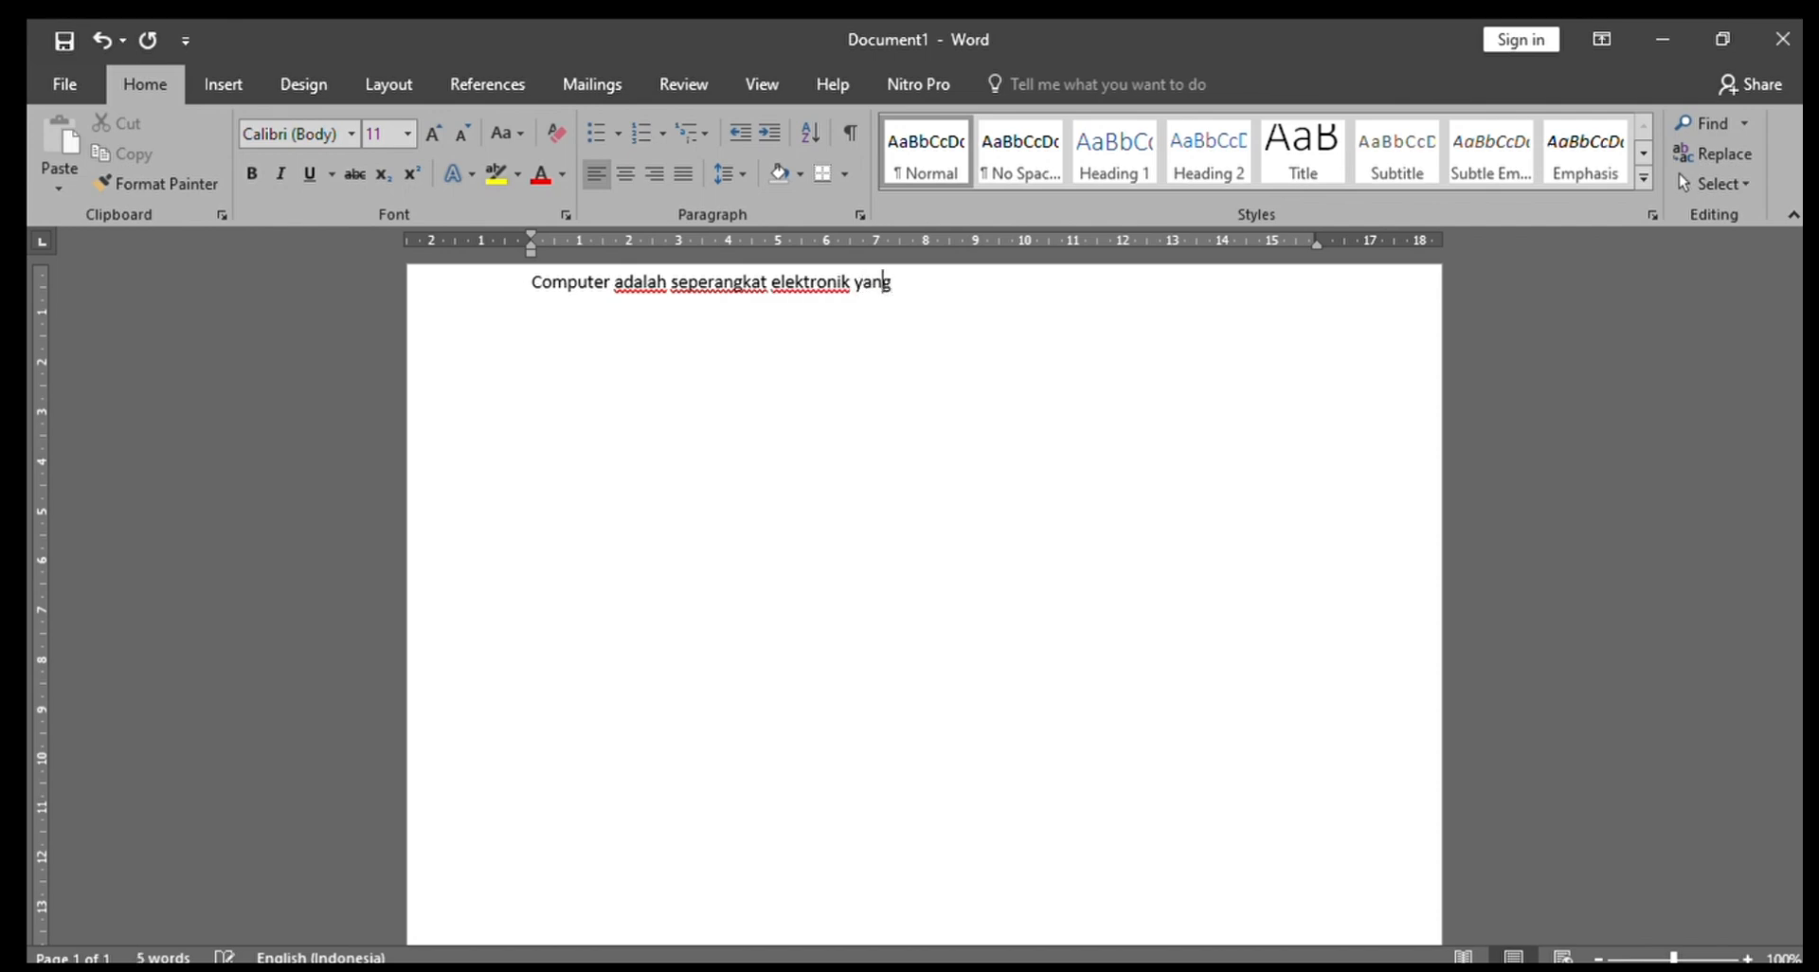
{"action": "type", "text": " bekerja secara Bersama sama s"}
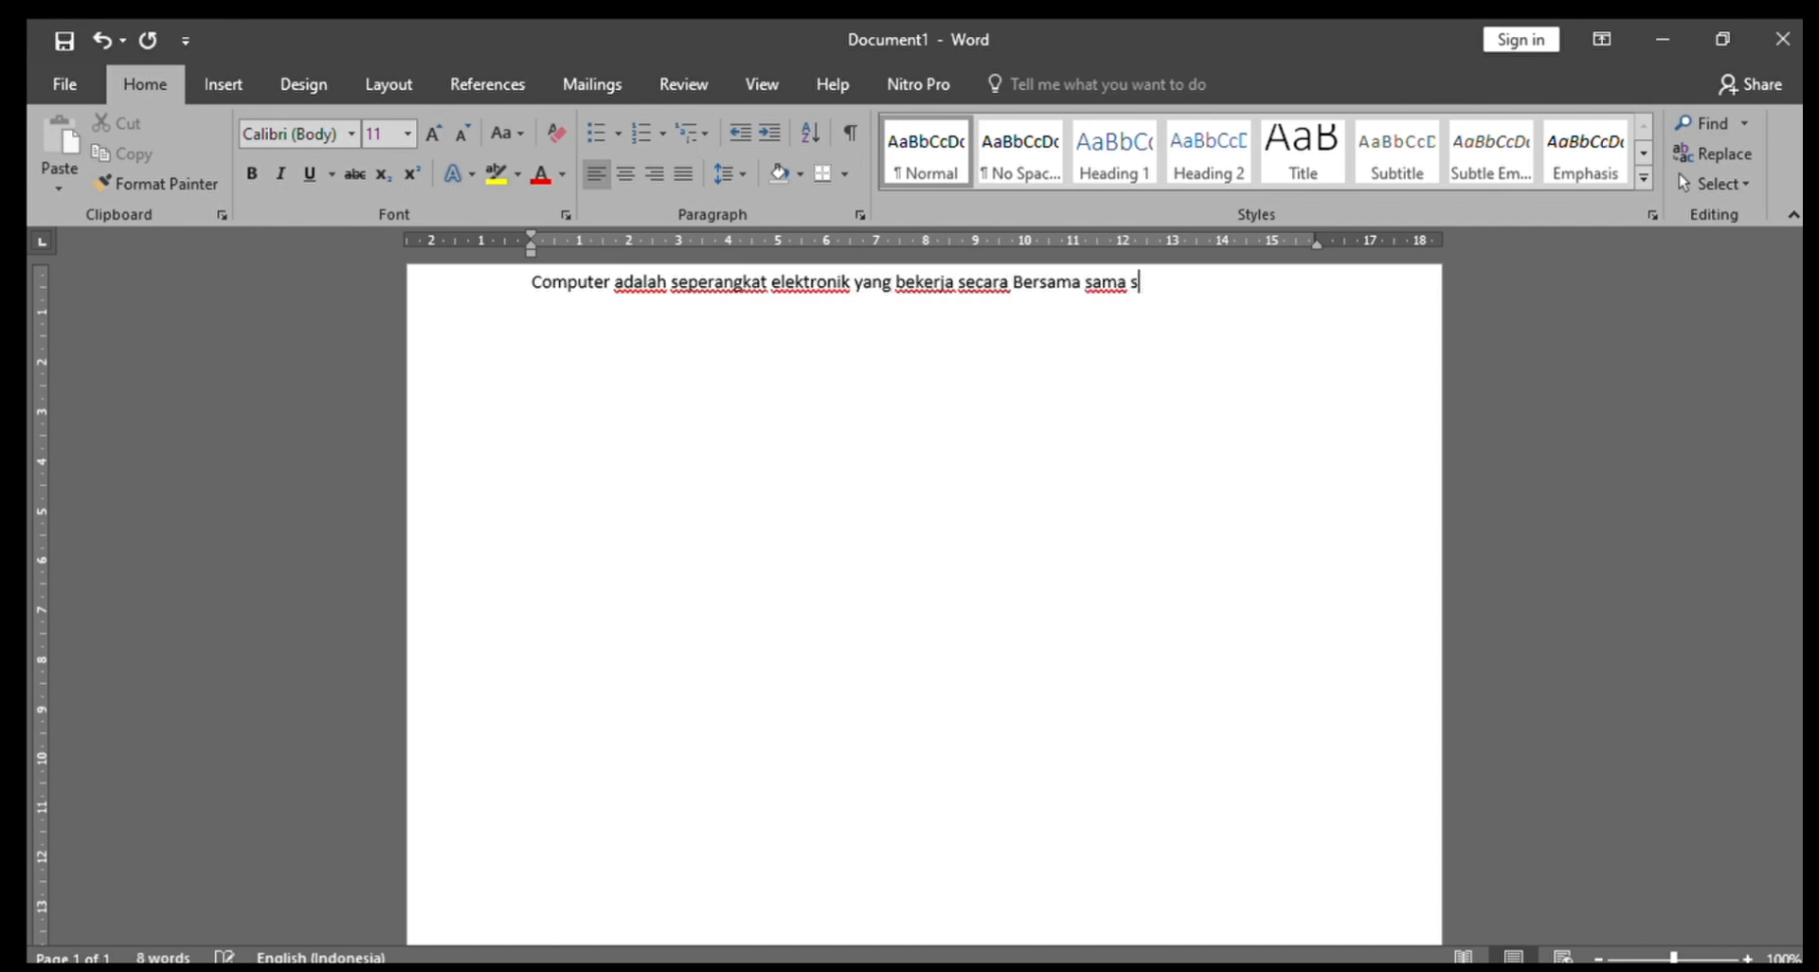
{"action": "type", "text": "esuai dengan perintah yang diberikan"}
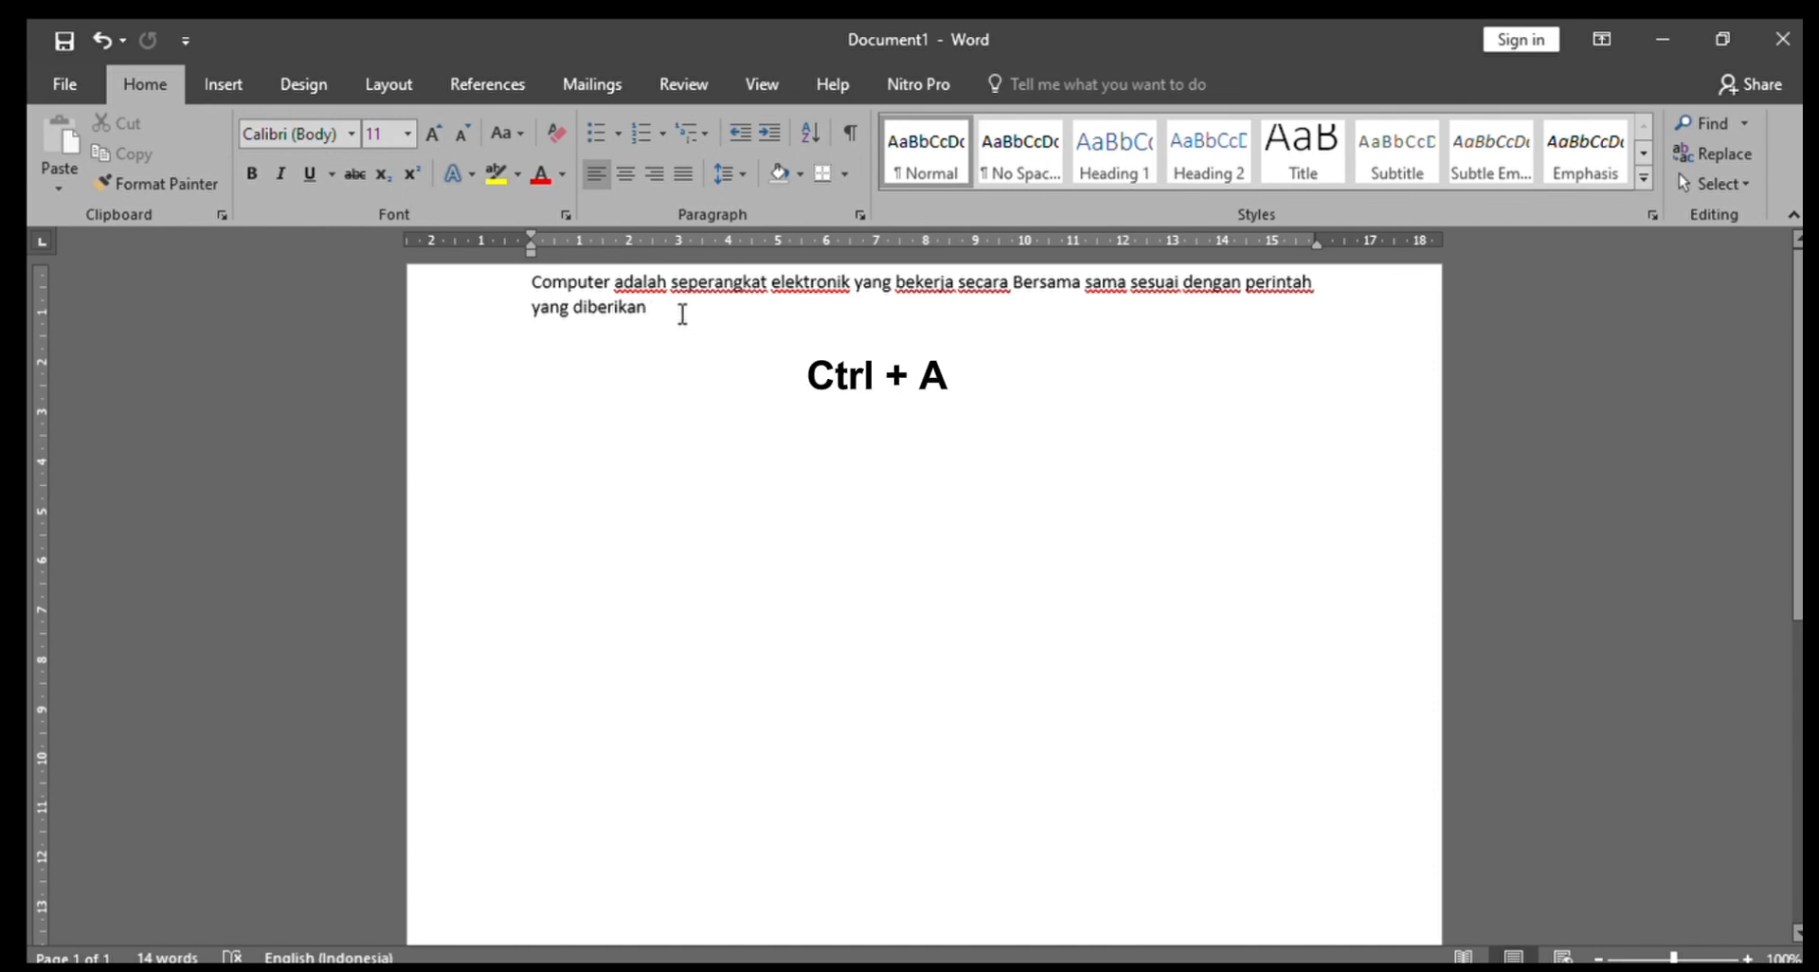
Practise selecting the whole text and extending a selection character by character from the start of "Computer".
{"action": "key", "text": "ctrl+a"}
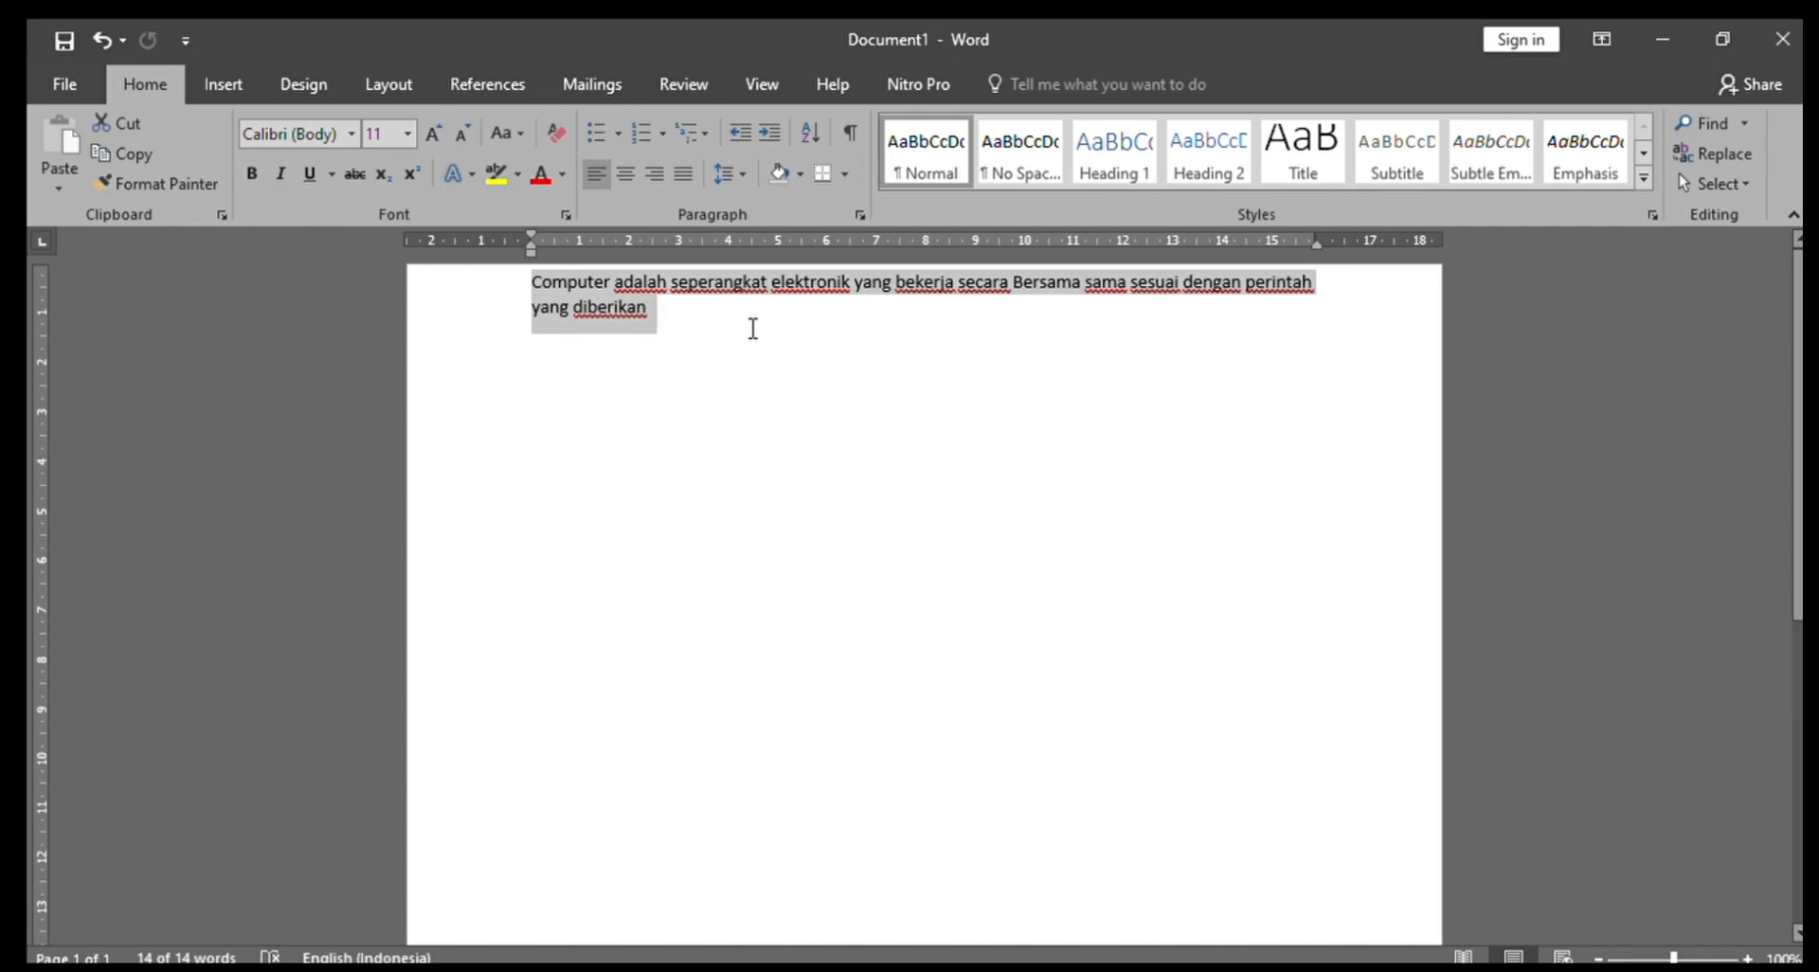
{"action": "left_click", "coordinate": [717, 377]}
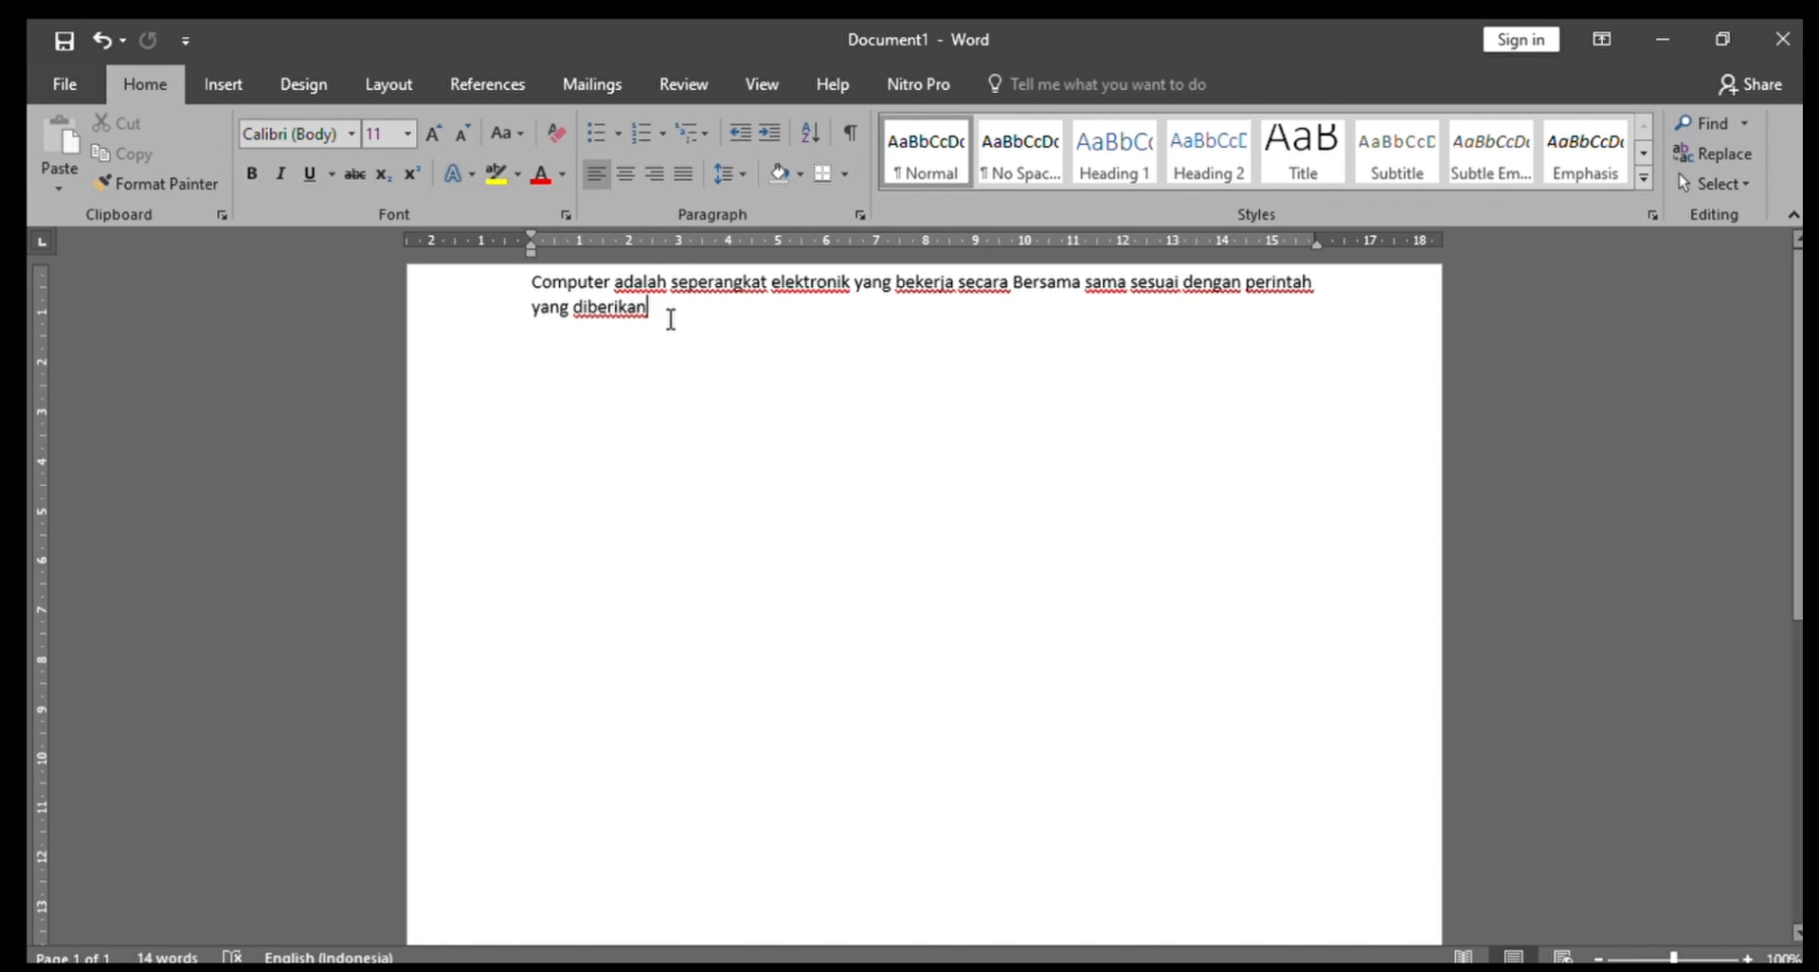
{"action": "left_click", "coordinate": [529, 284]}
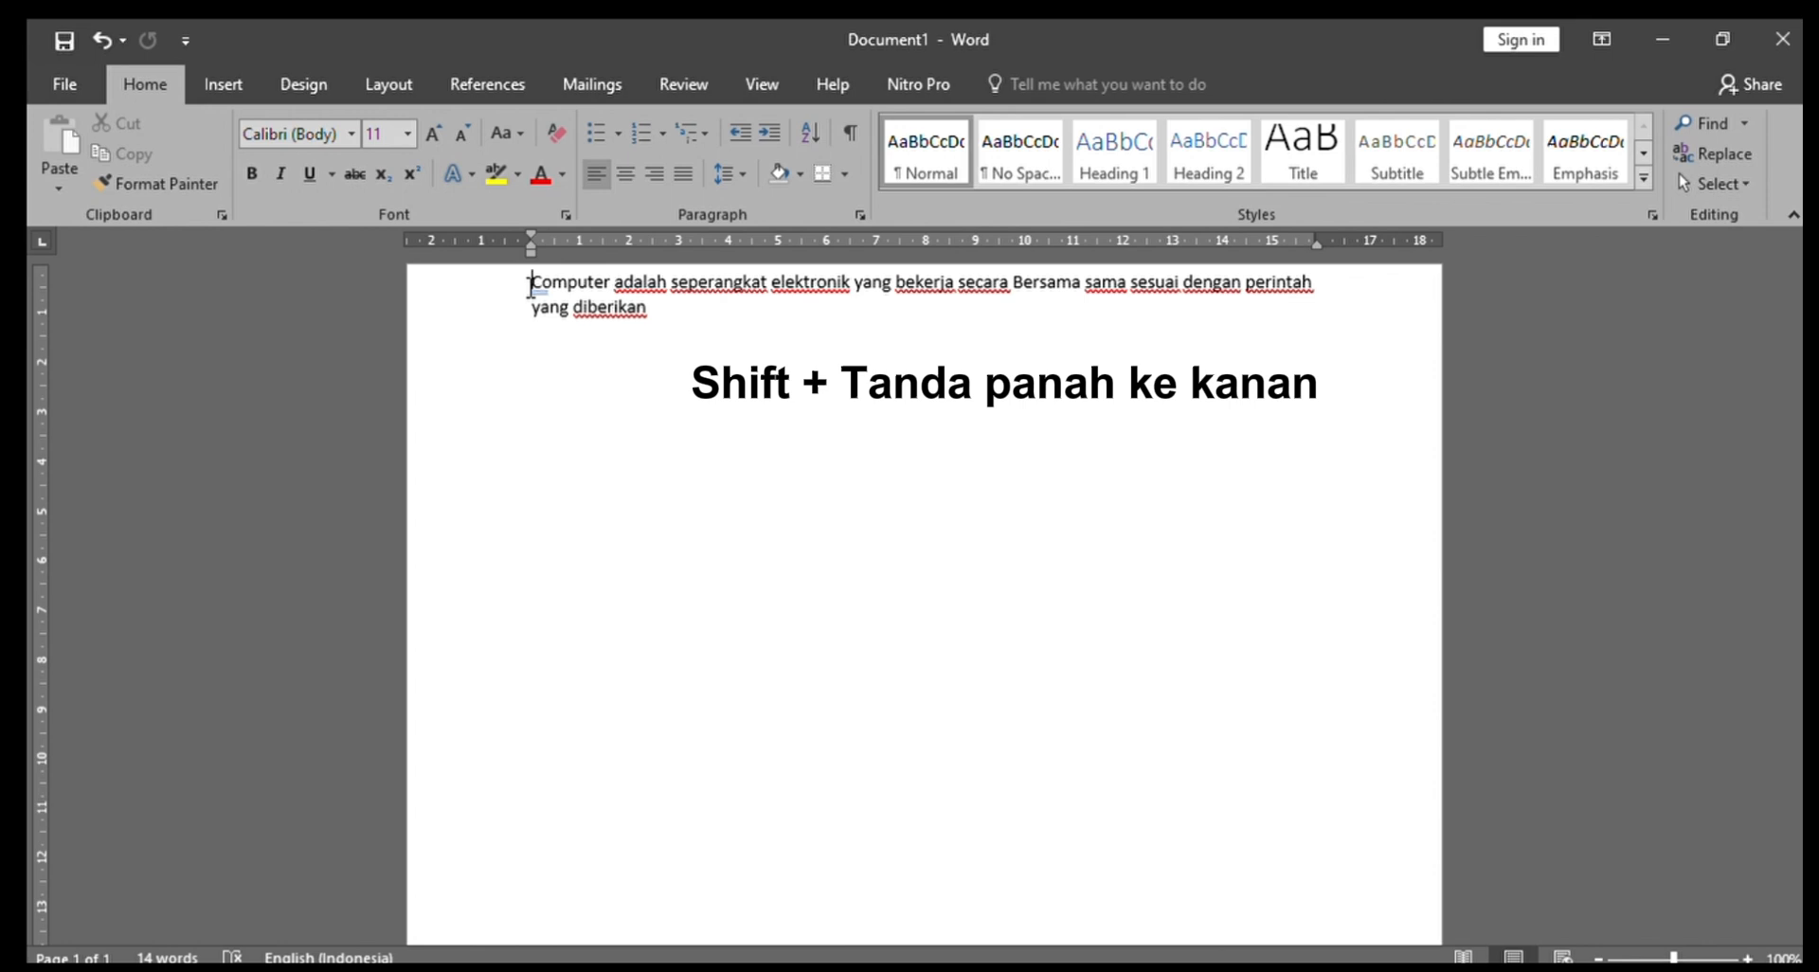
{"action": "key", "text": "shift+Right"}
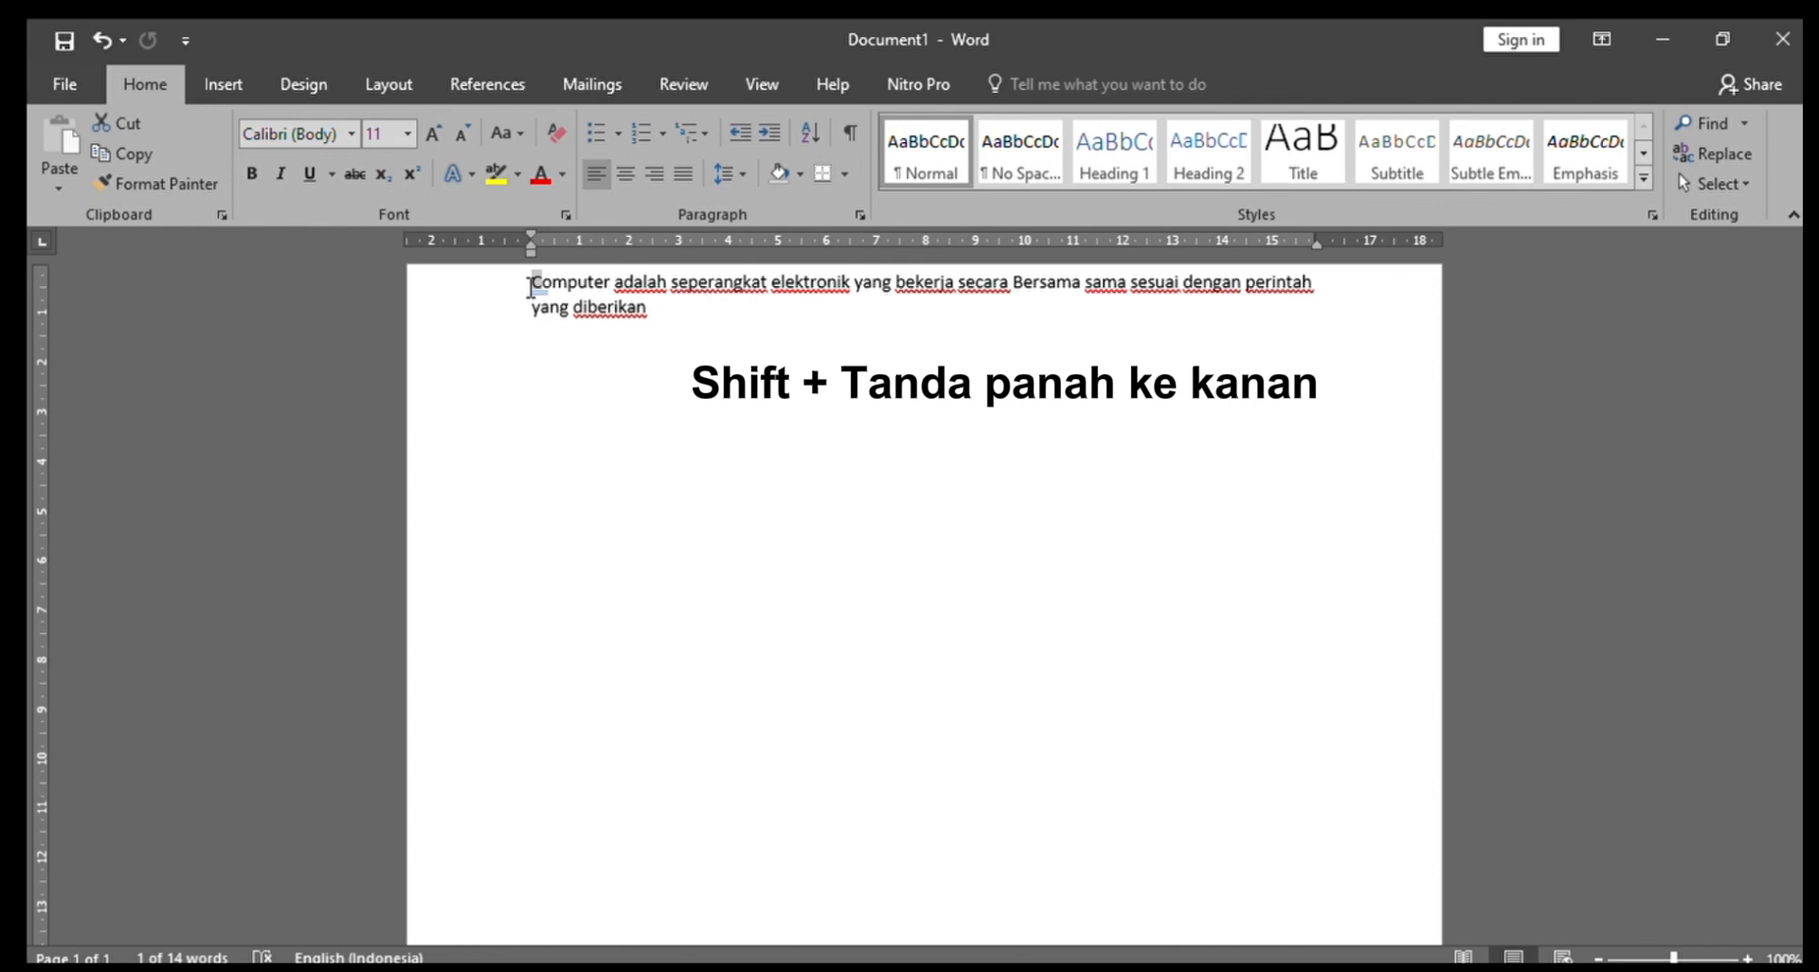
{"action": "key", "text": "shift+Right"}
{"action": "key", "text": "shift+Right"}
{"action": "key", "text": "shift+Right"}
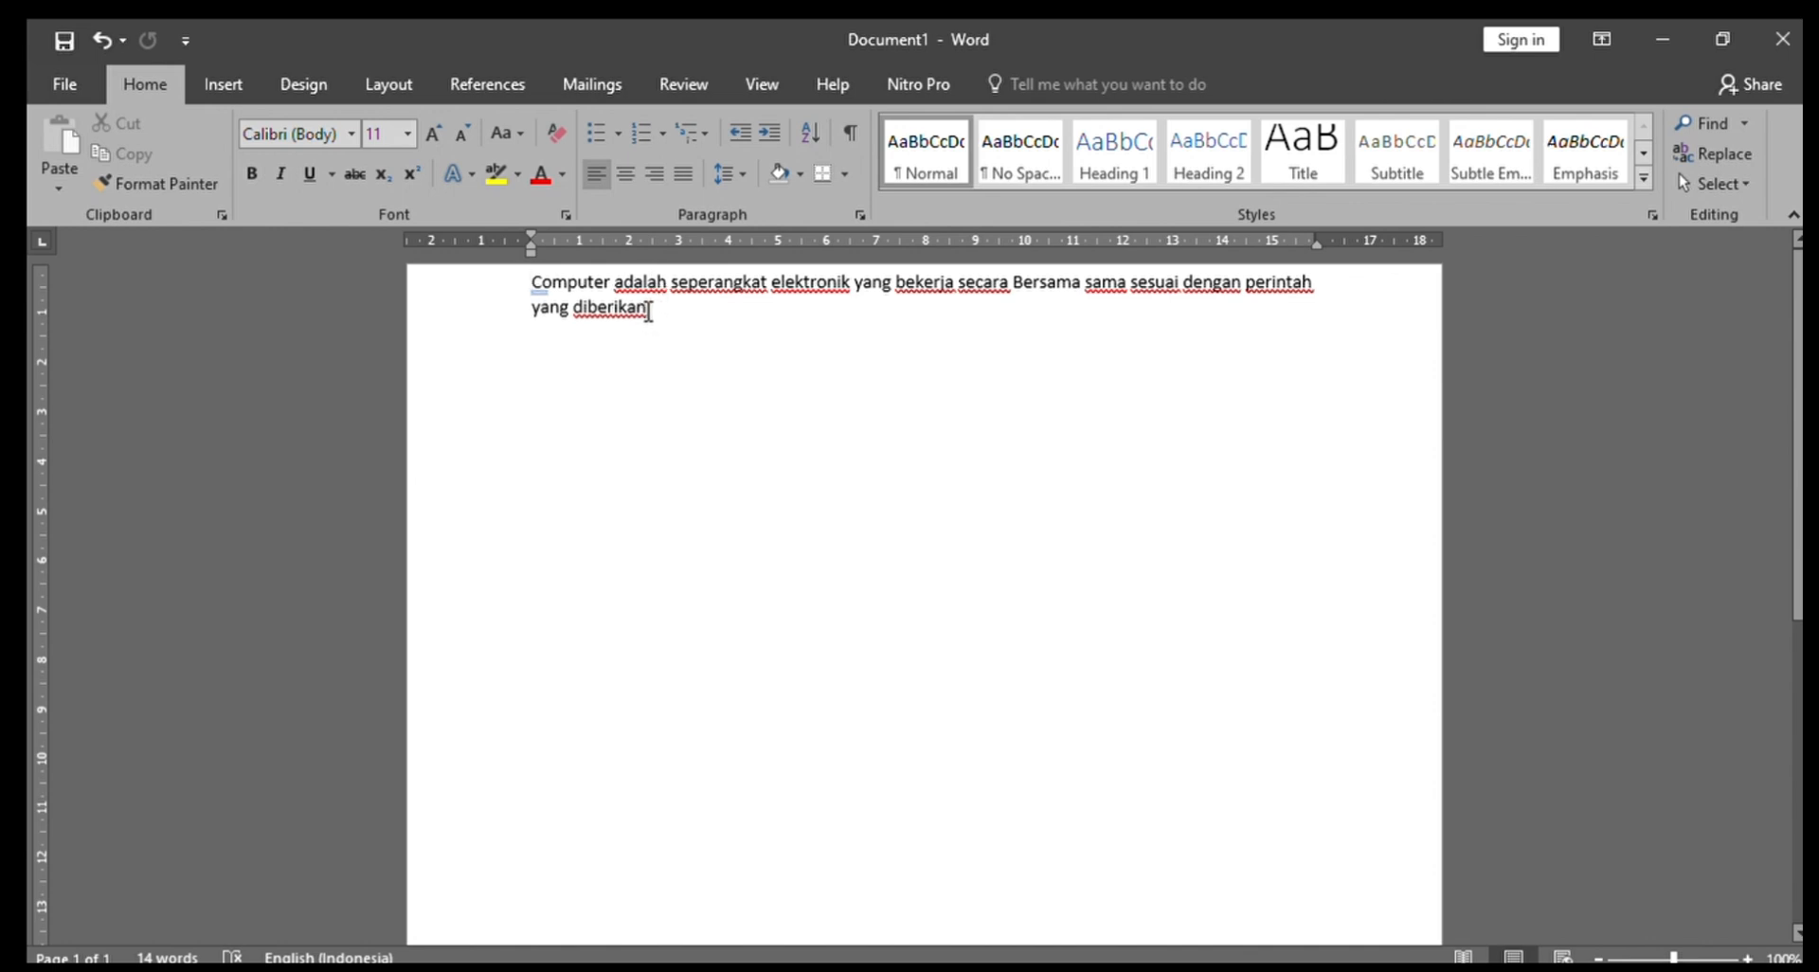
{"action": "key", "text": "ctrl+a"}
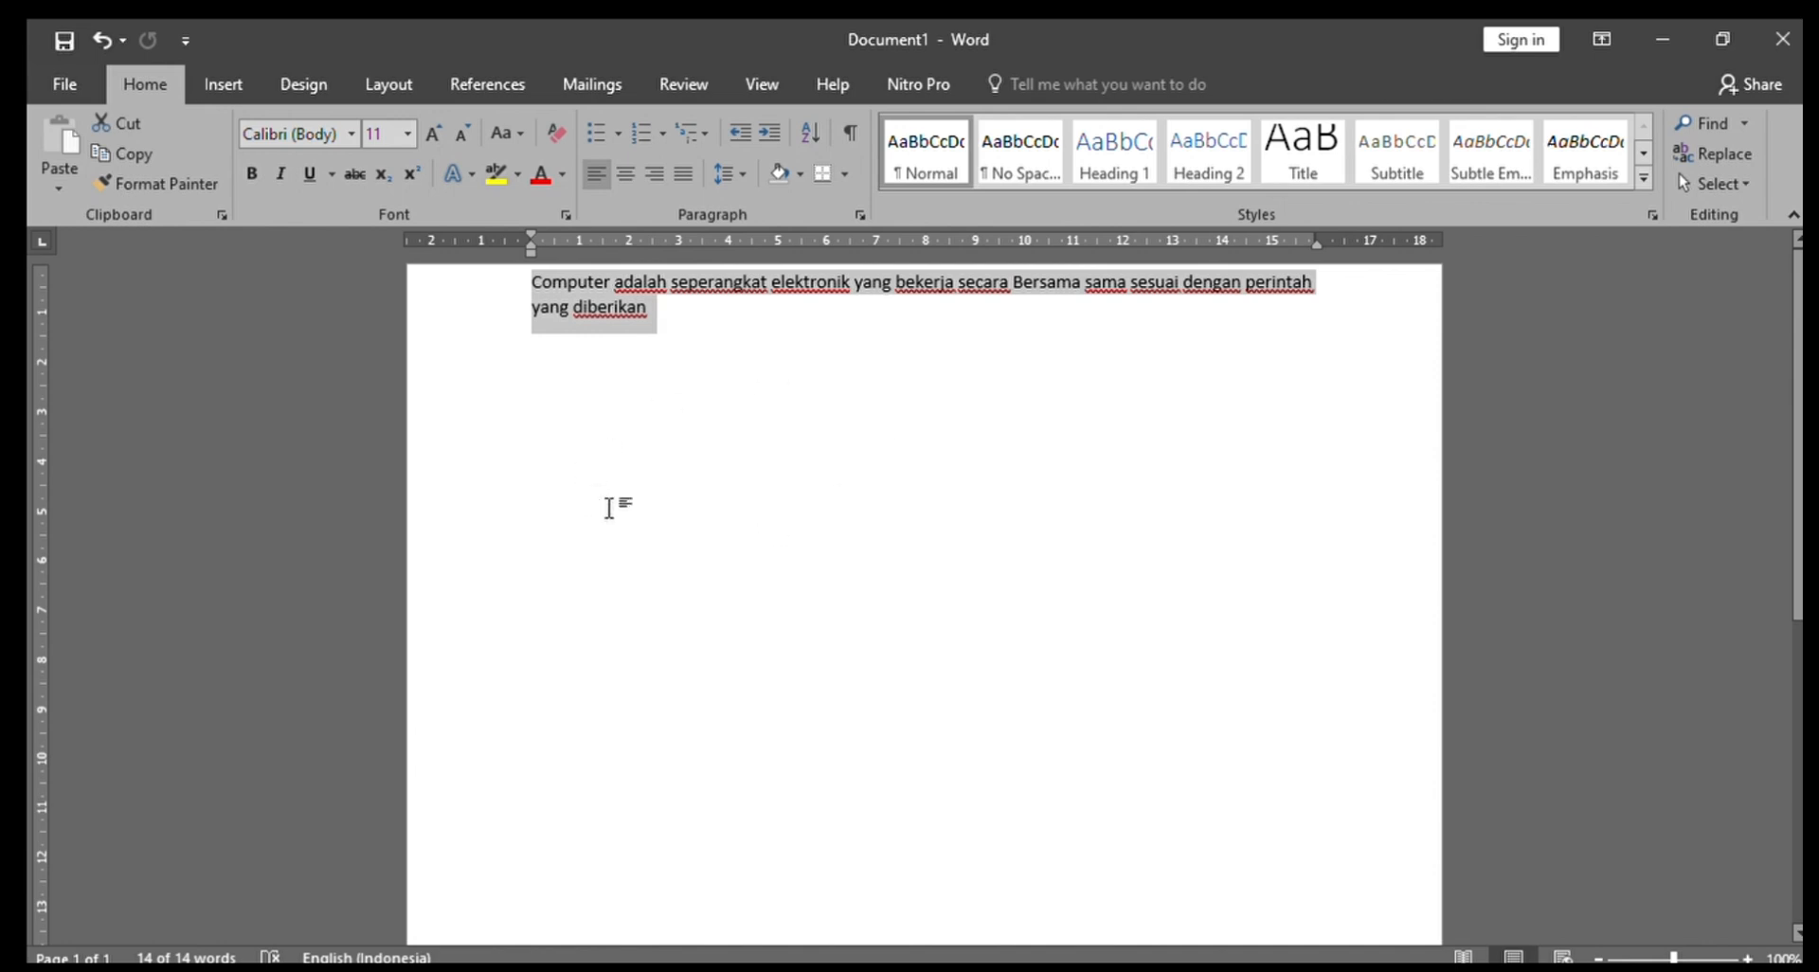
{"action": "left_click", "coordinate": [723, 328]}
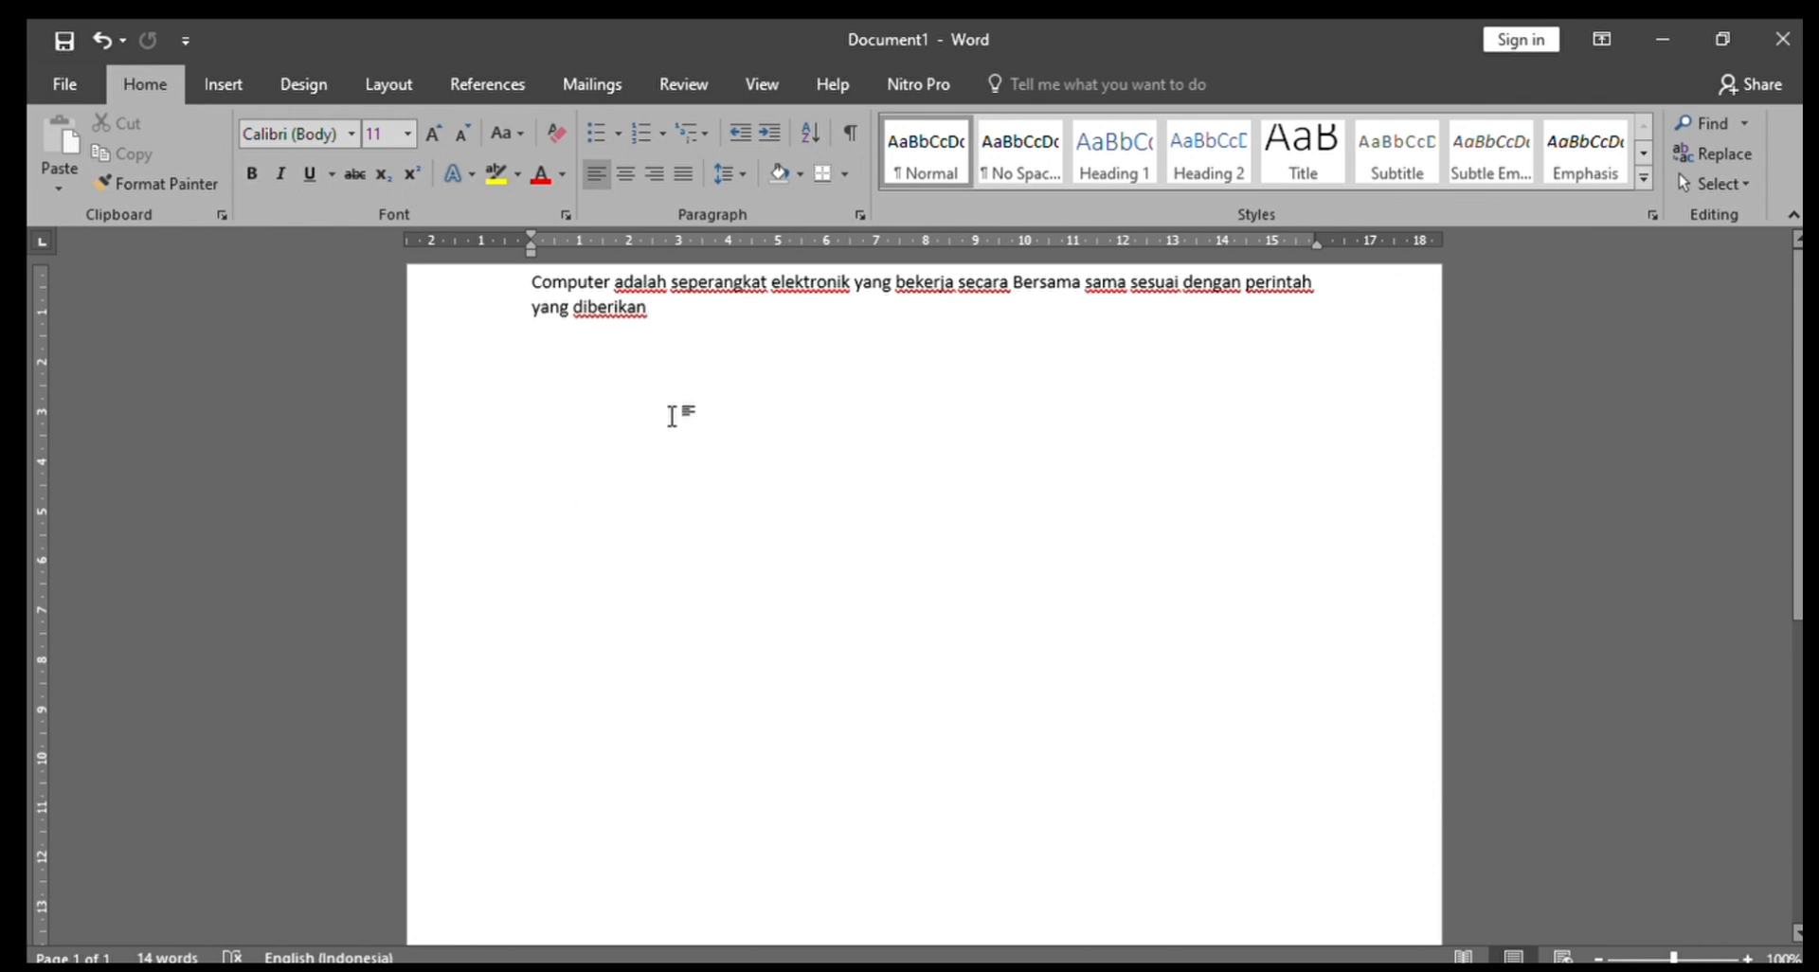
Copy the whole paragraph and paste it twice below the original, each copy as its own paragraph.
{"action": "left_click", "coordinate": [534, 286]}
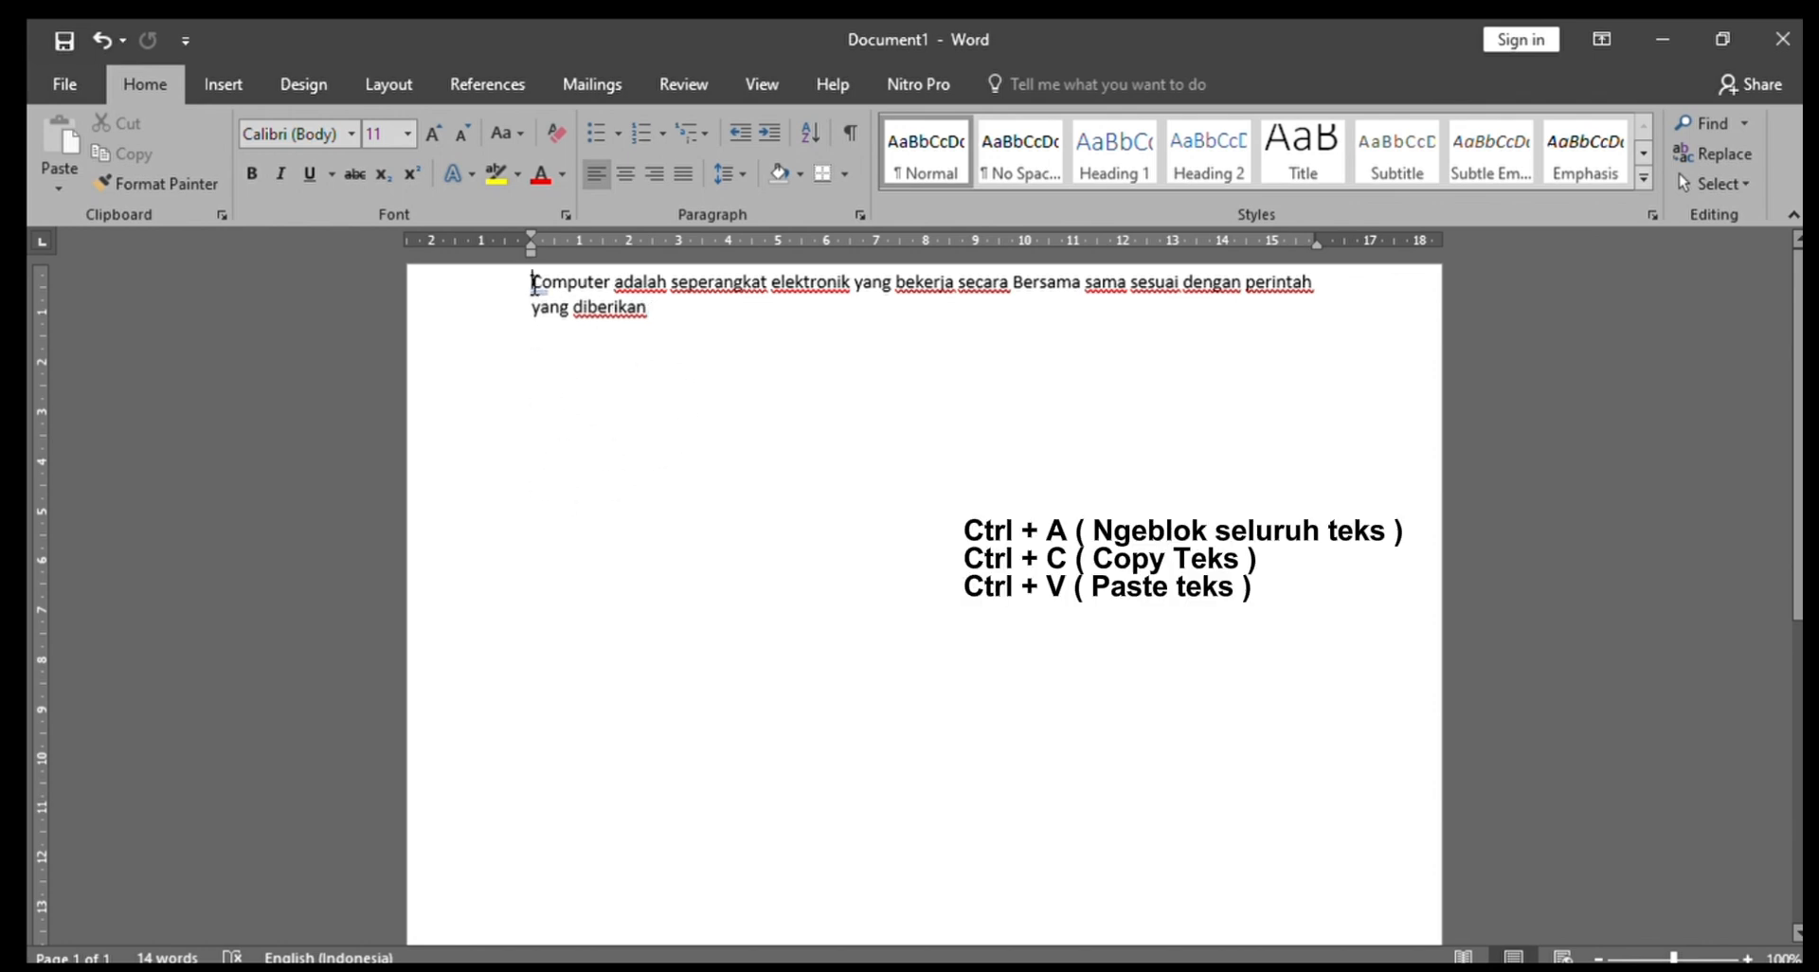
{"action": "key", "text": "ctrl+a"}
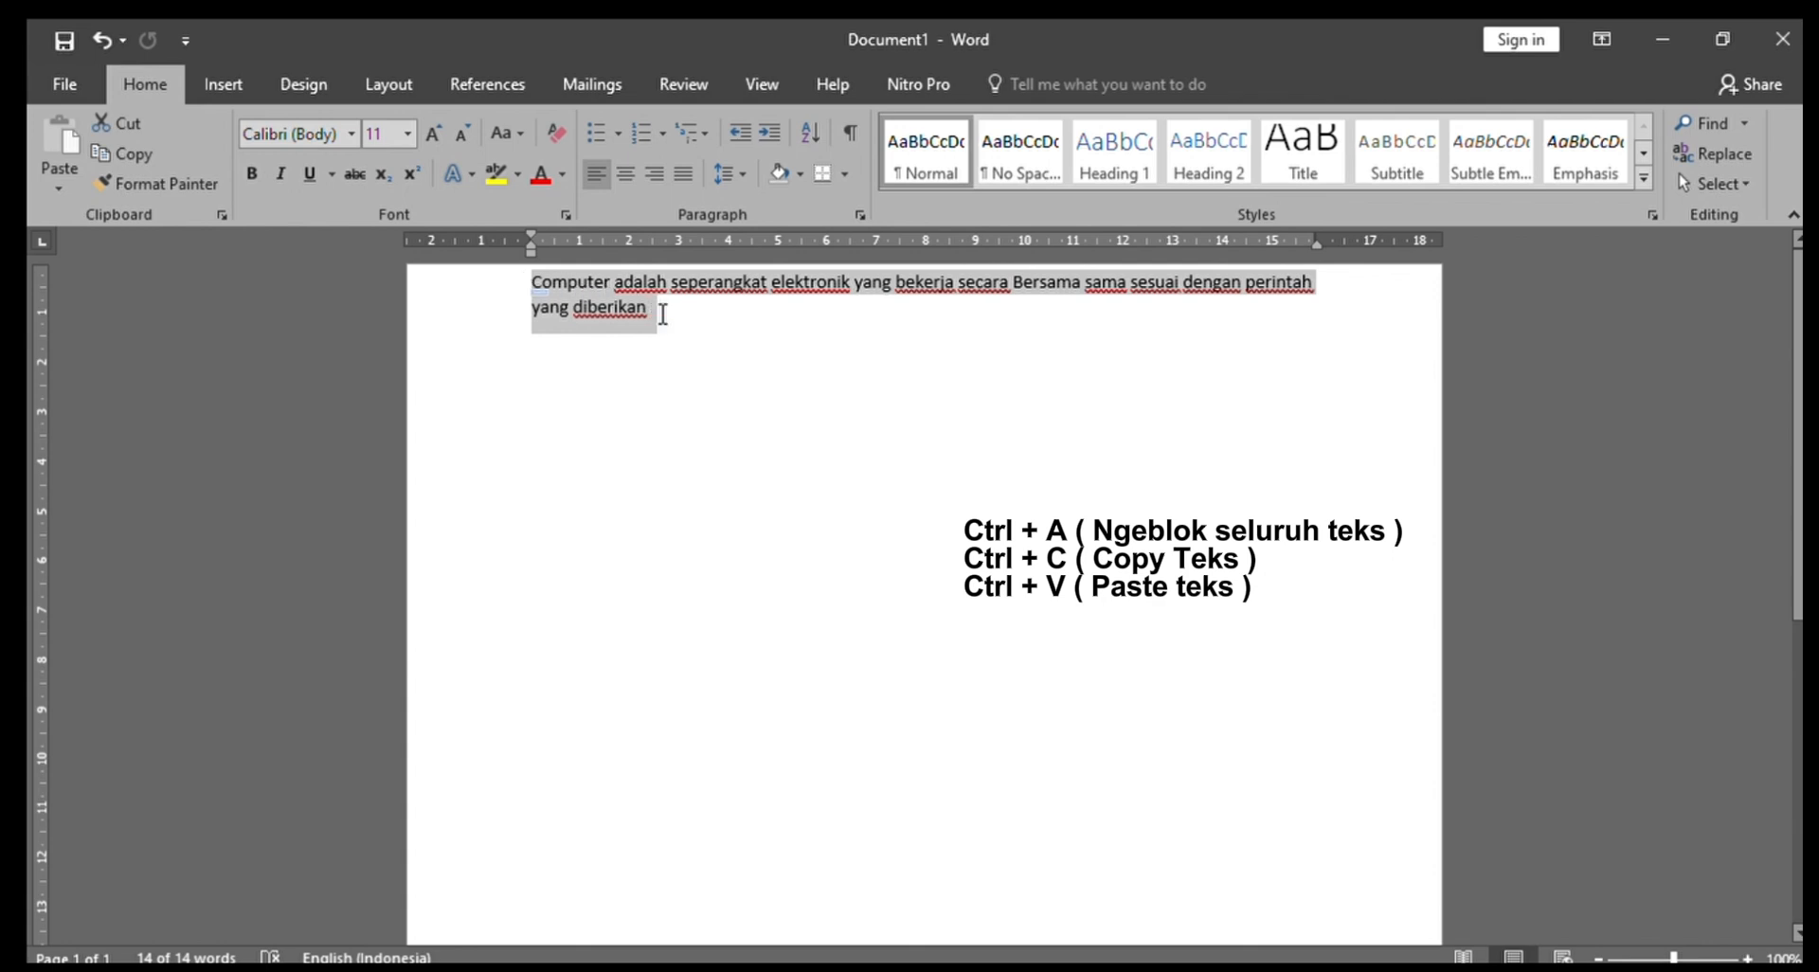
{"action": "key", "text": "ctrl+c"}
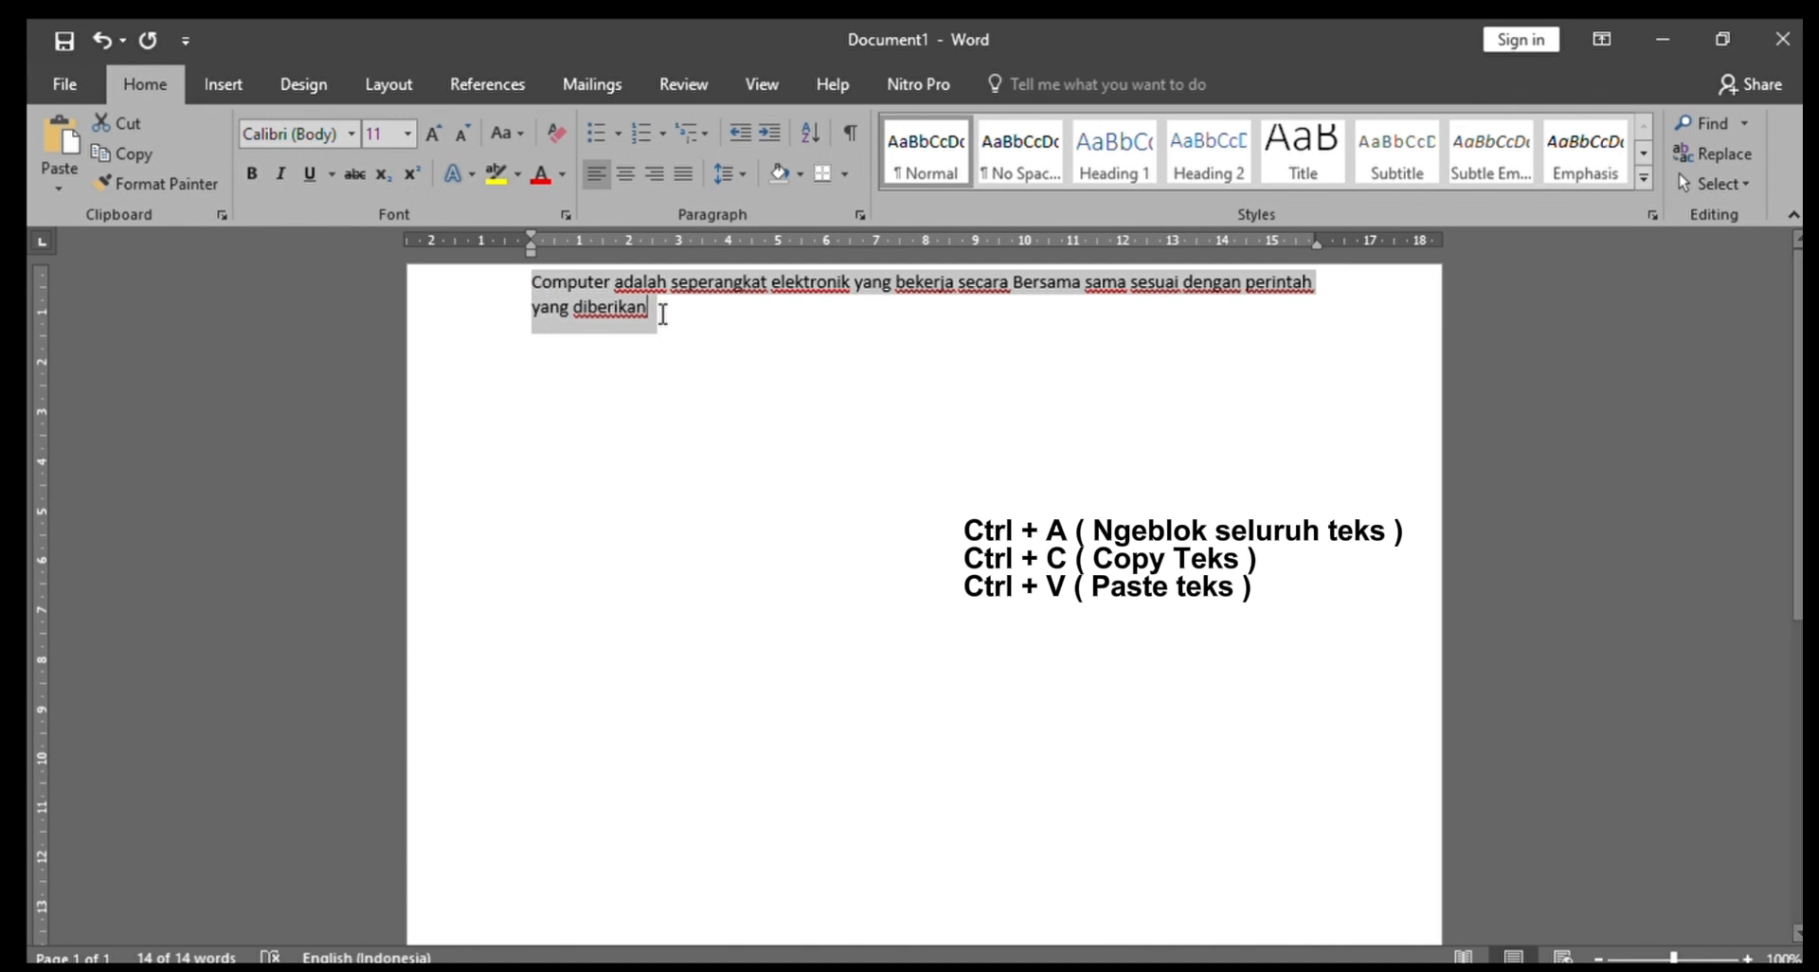
{"action": "left_click", "coordinate": [663, 314]}
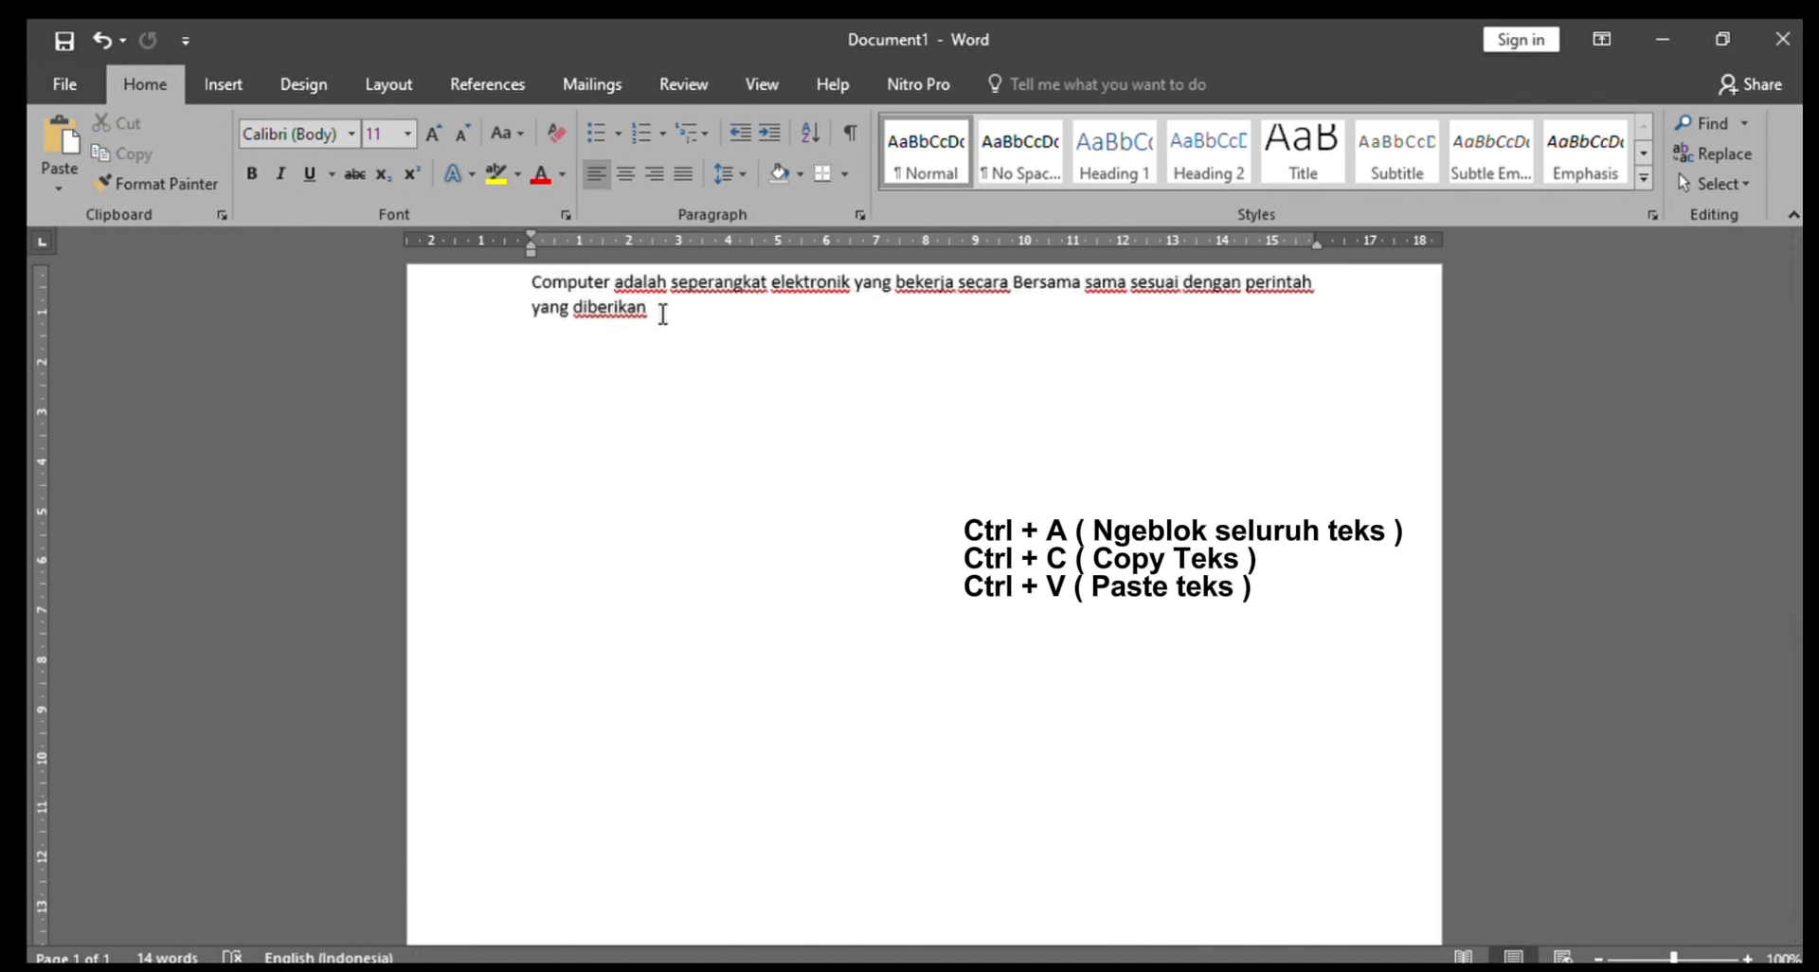
{"action": "key", "text": "Return"}
{"action": "key", "text": "ctrl+v"}
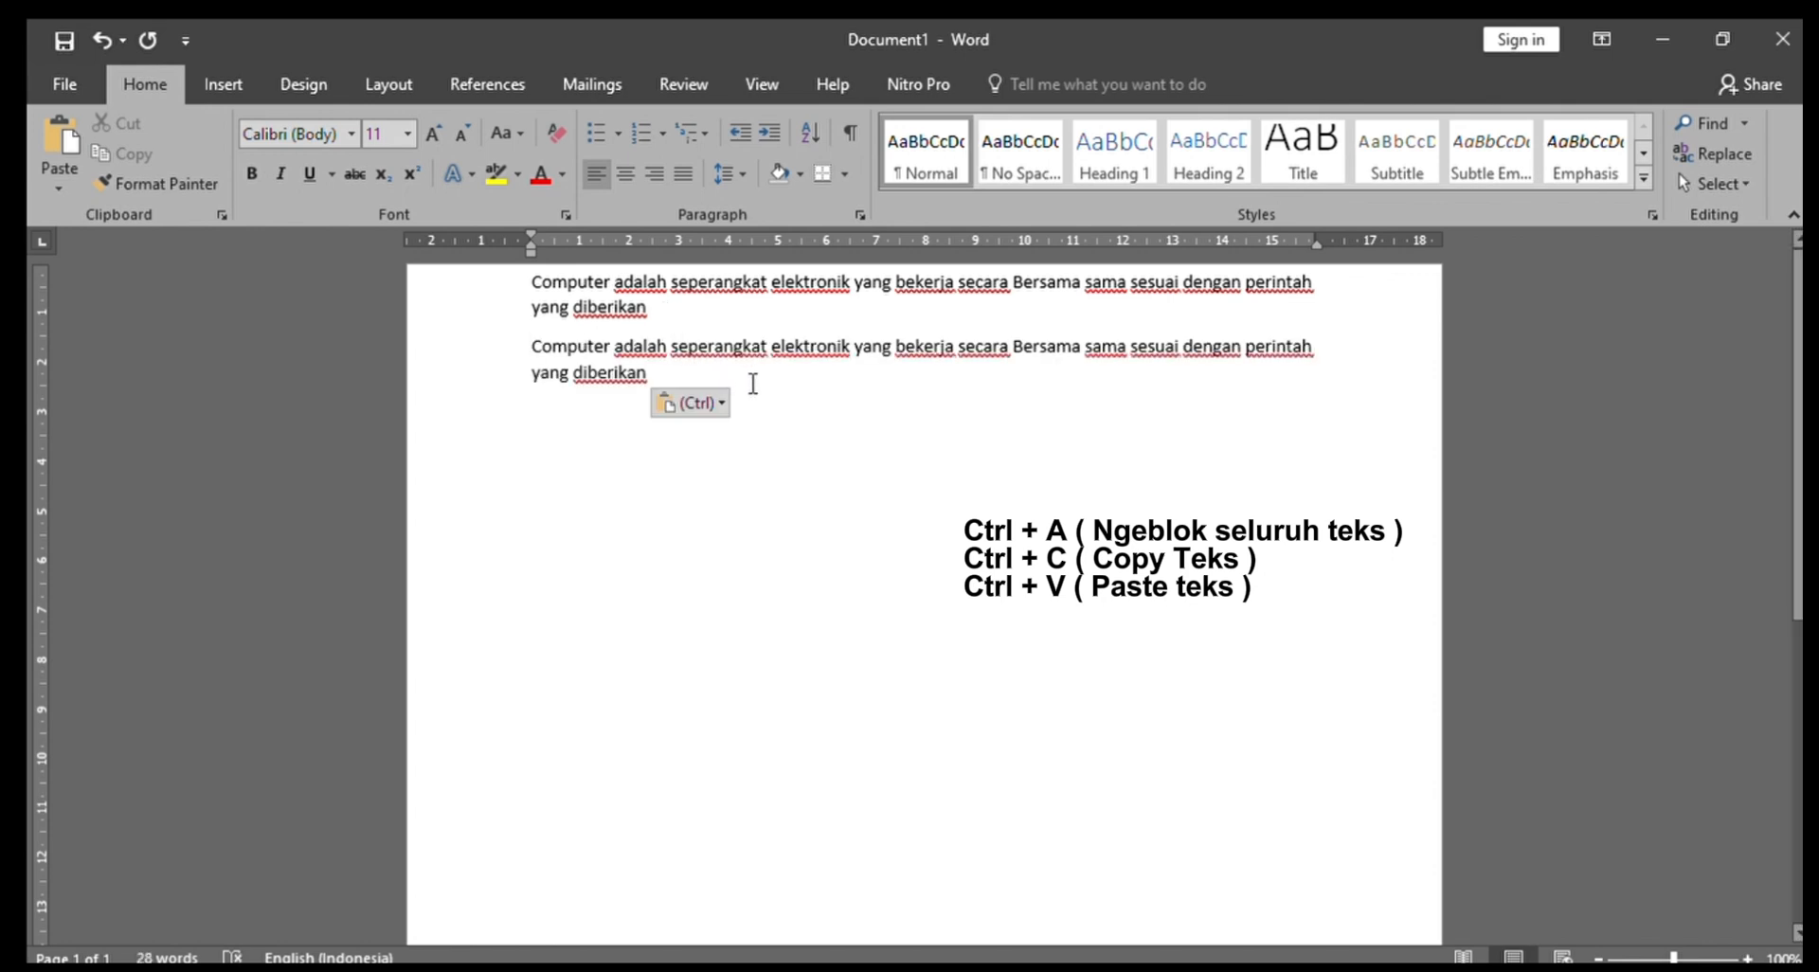
{"action": "key", "text": "BackSpace"}
{"action": "key", "text": "Return"}
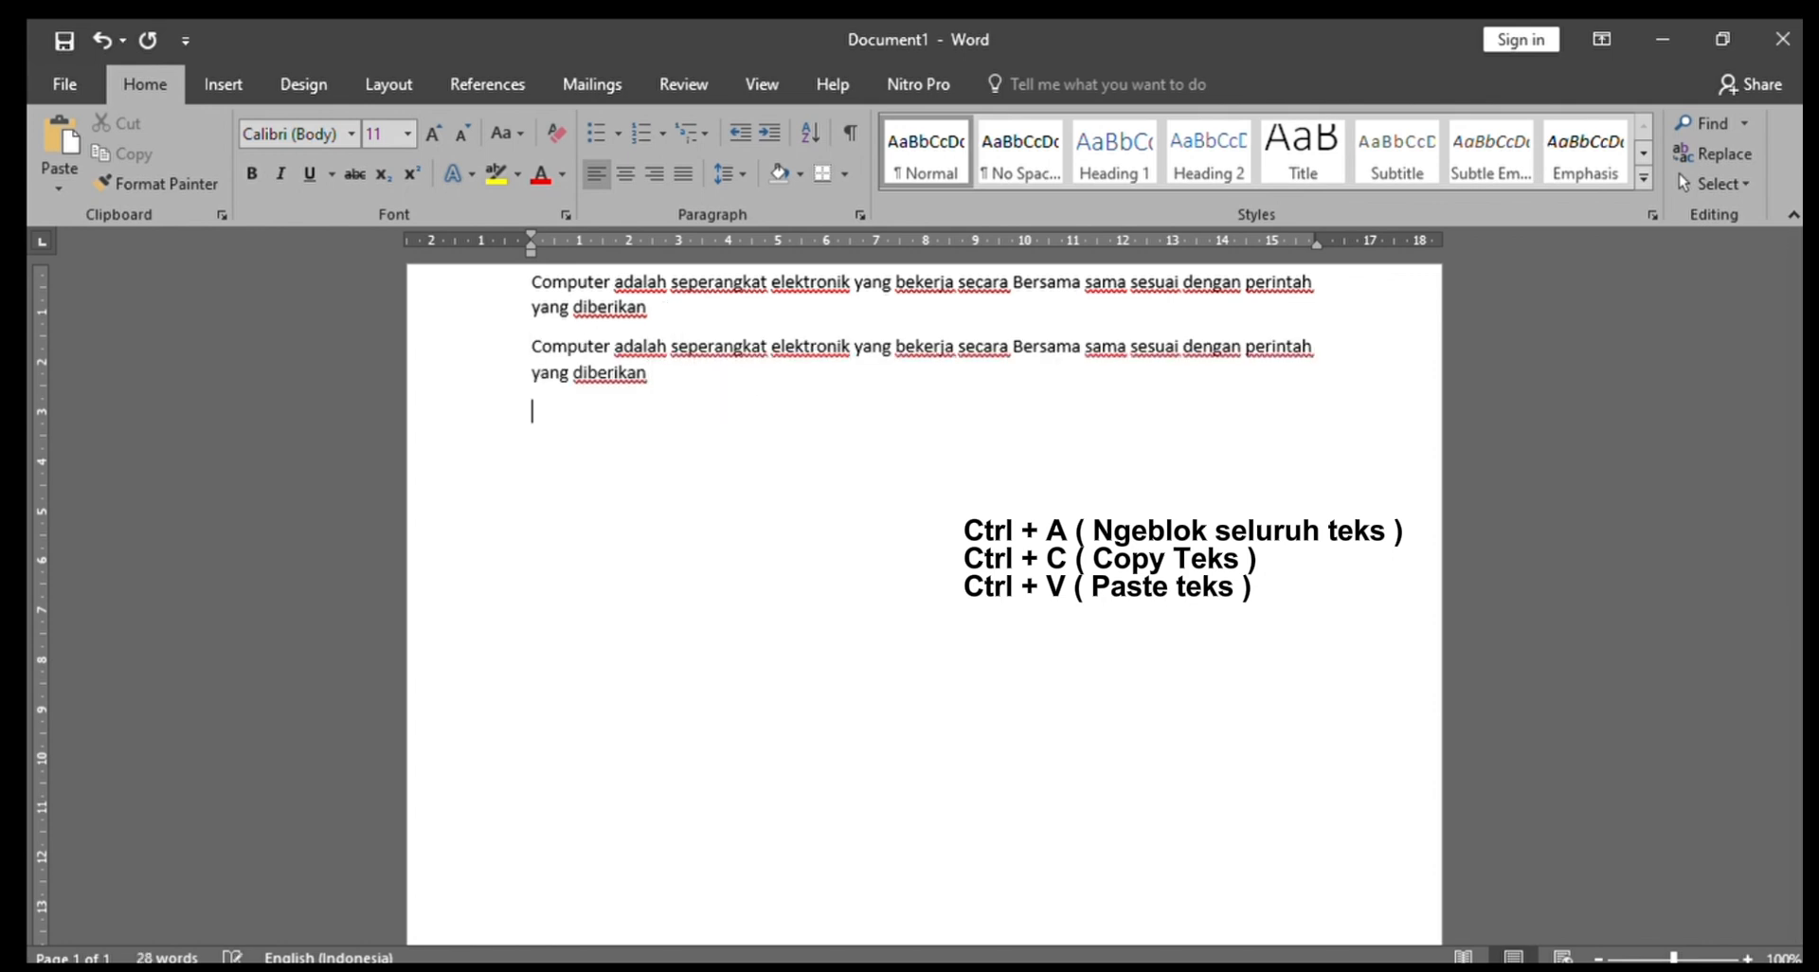
{"action": "key", "text": "ctrl+v"}
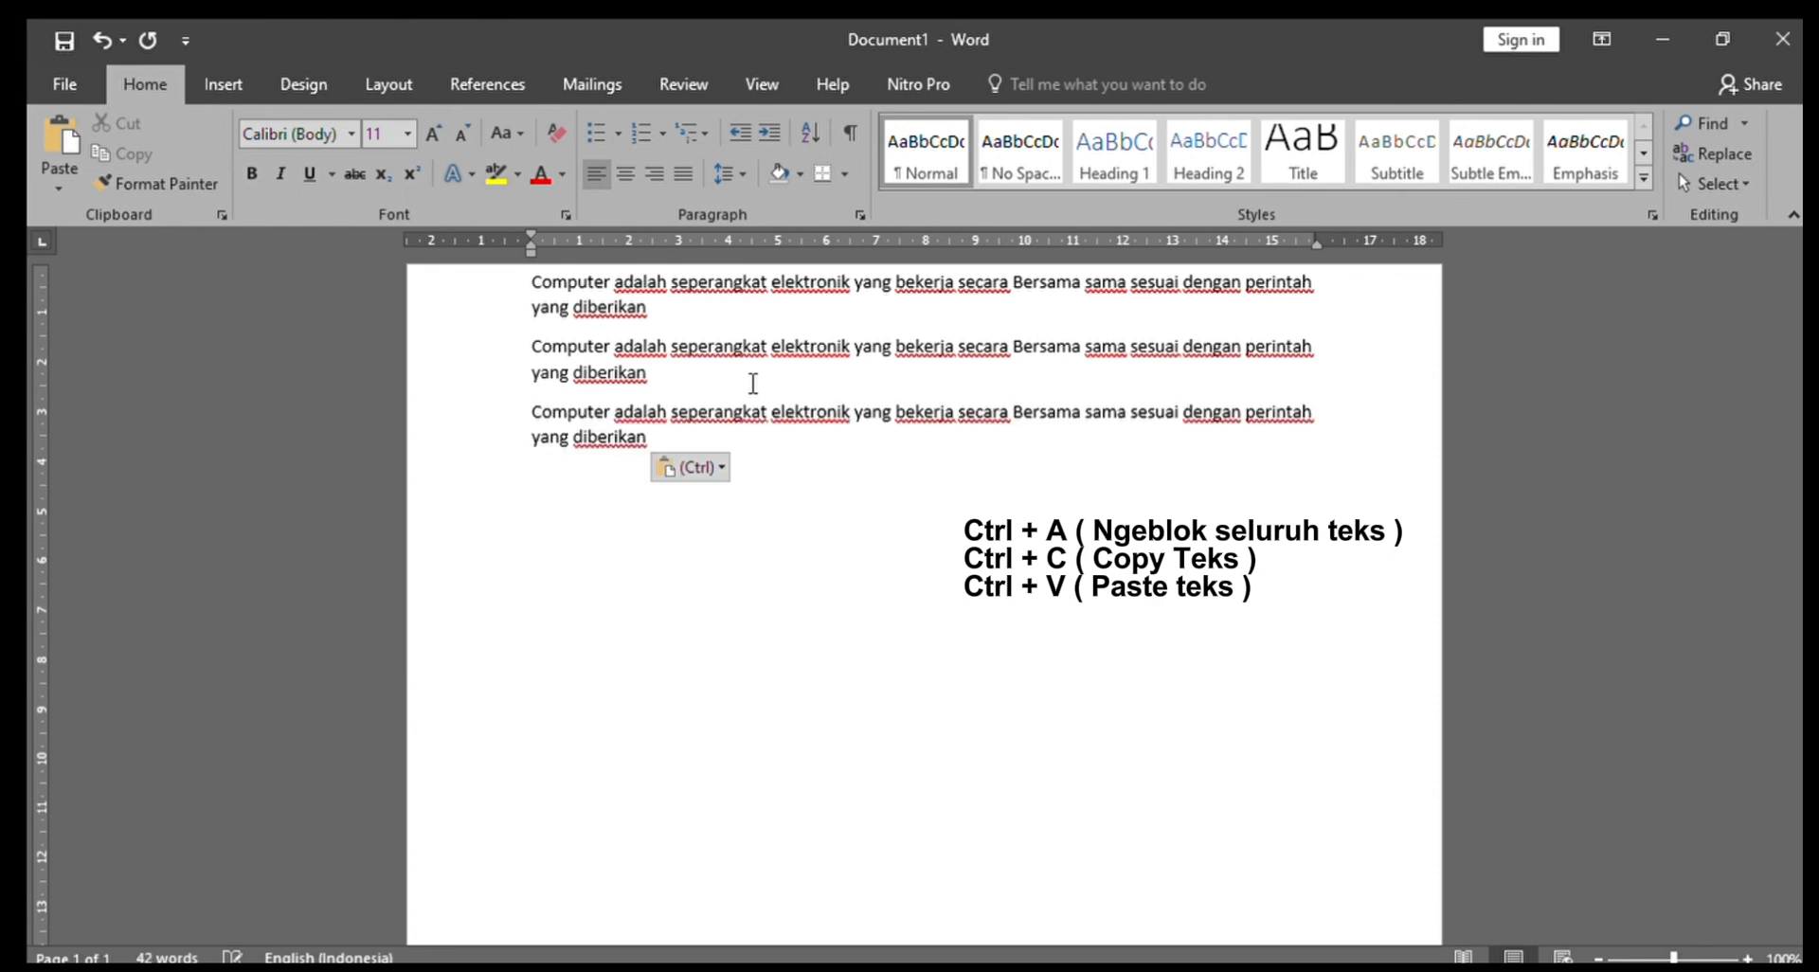
{"action": "key", "text": "BackSpace"}
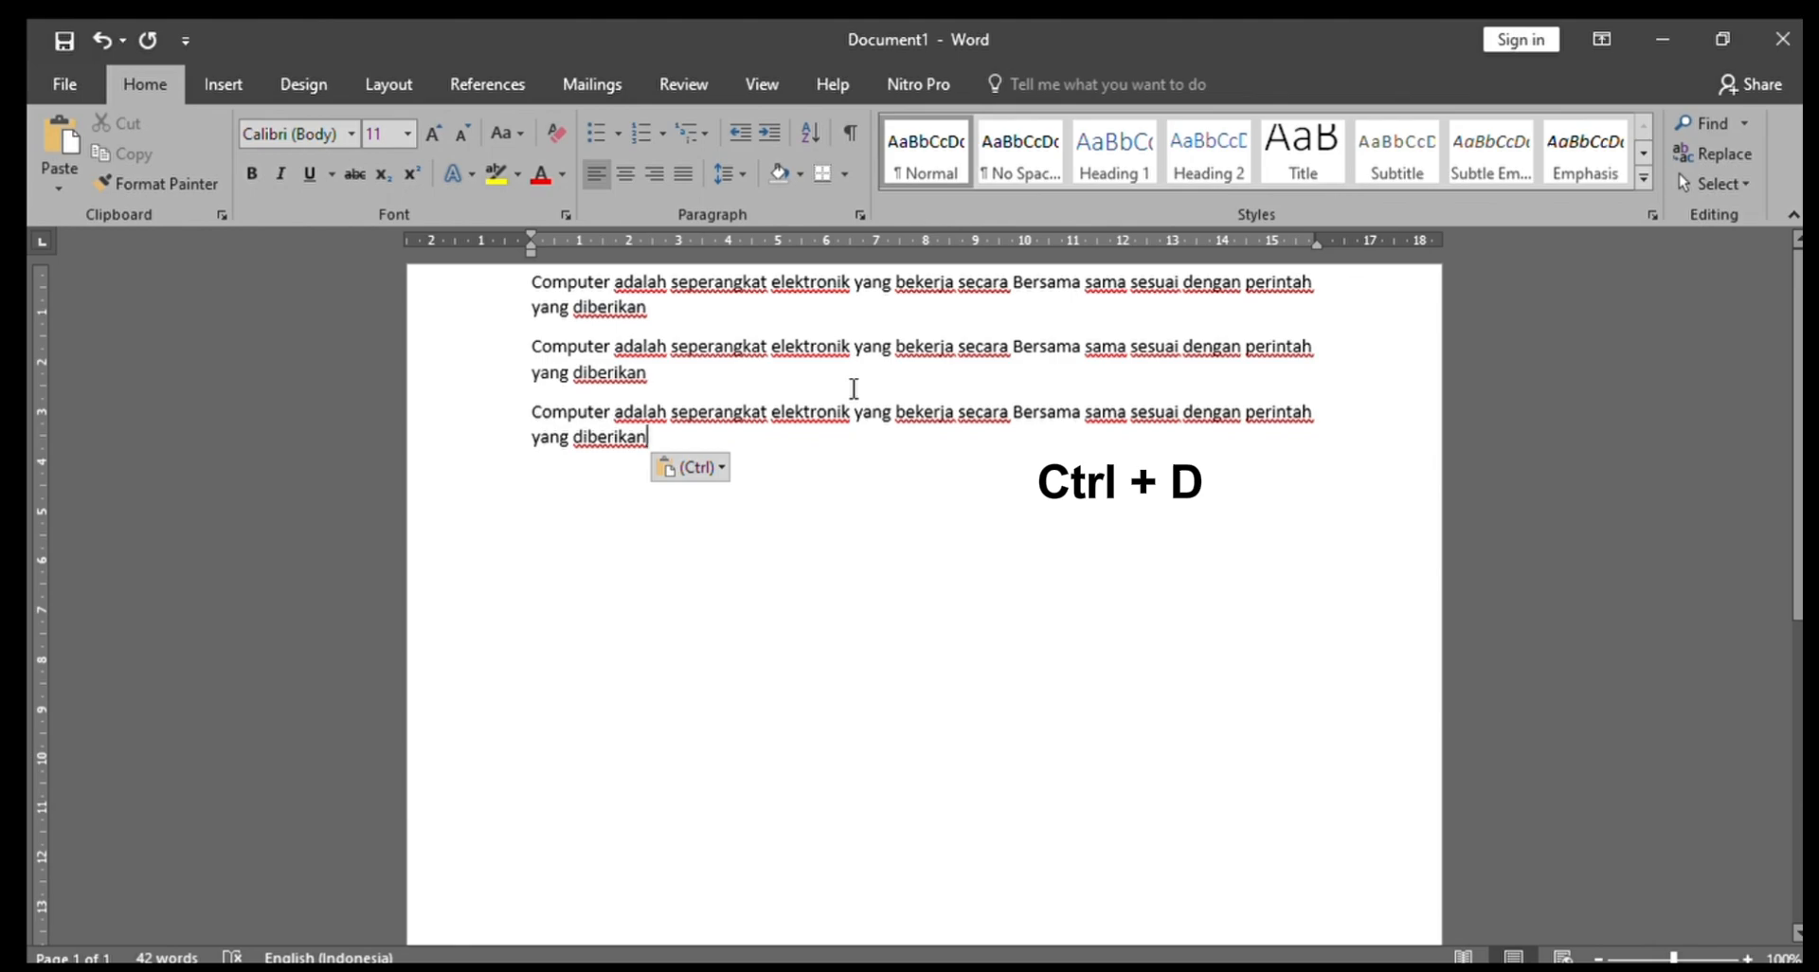
Set the font size of all three paragraphs to 16.
{"action": "key", "text": "ctrl+d"}
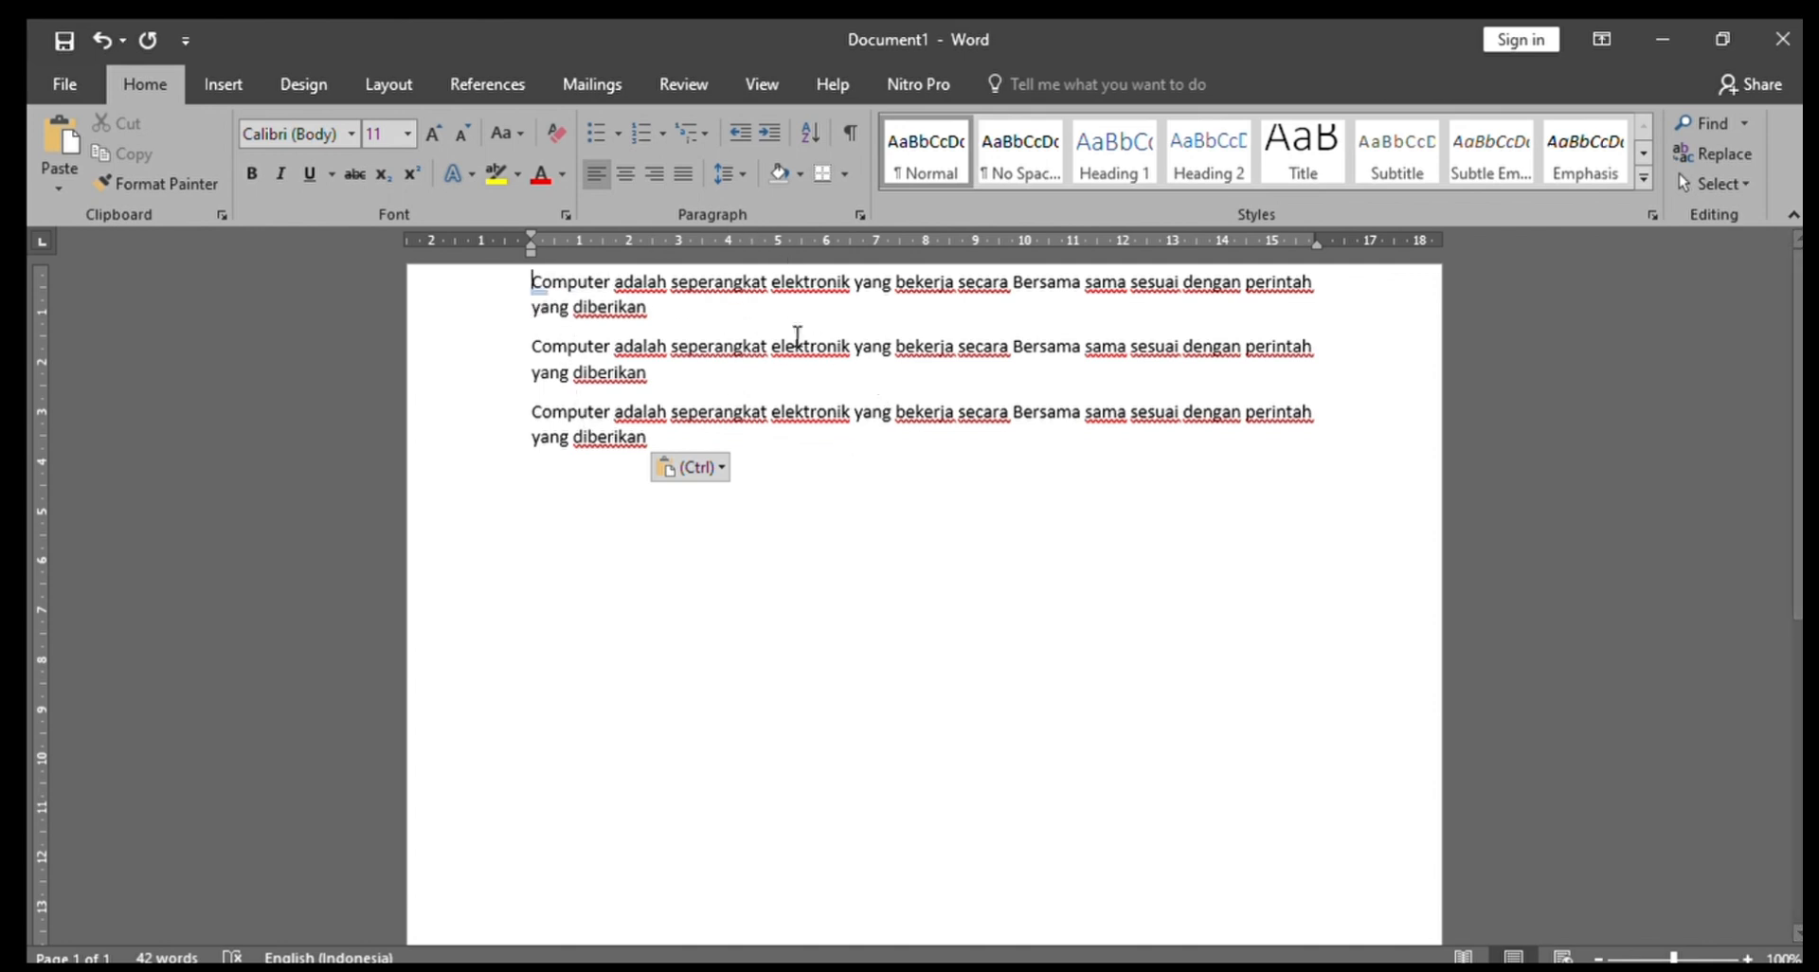
{"action": "key", "text": "ctrl+a"}
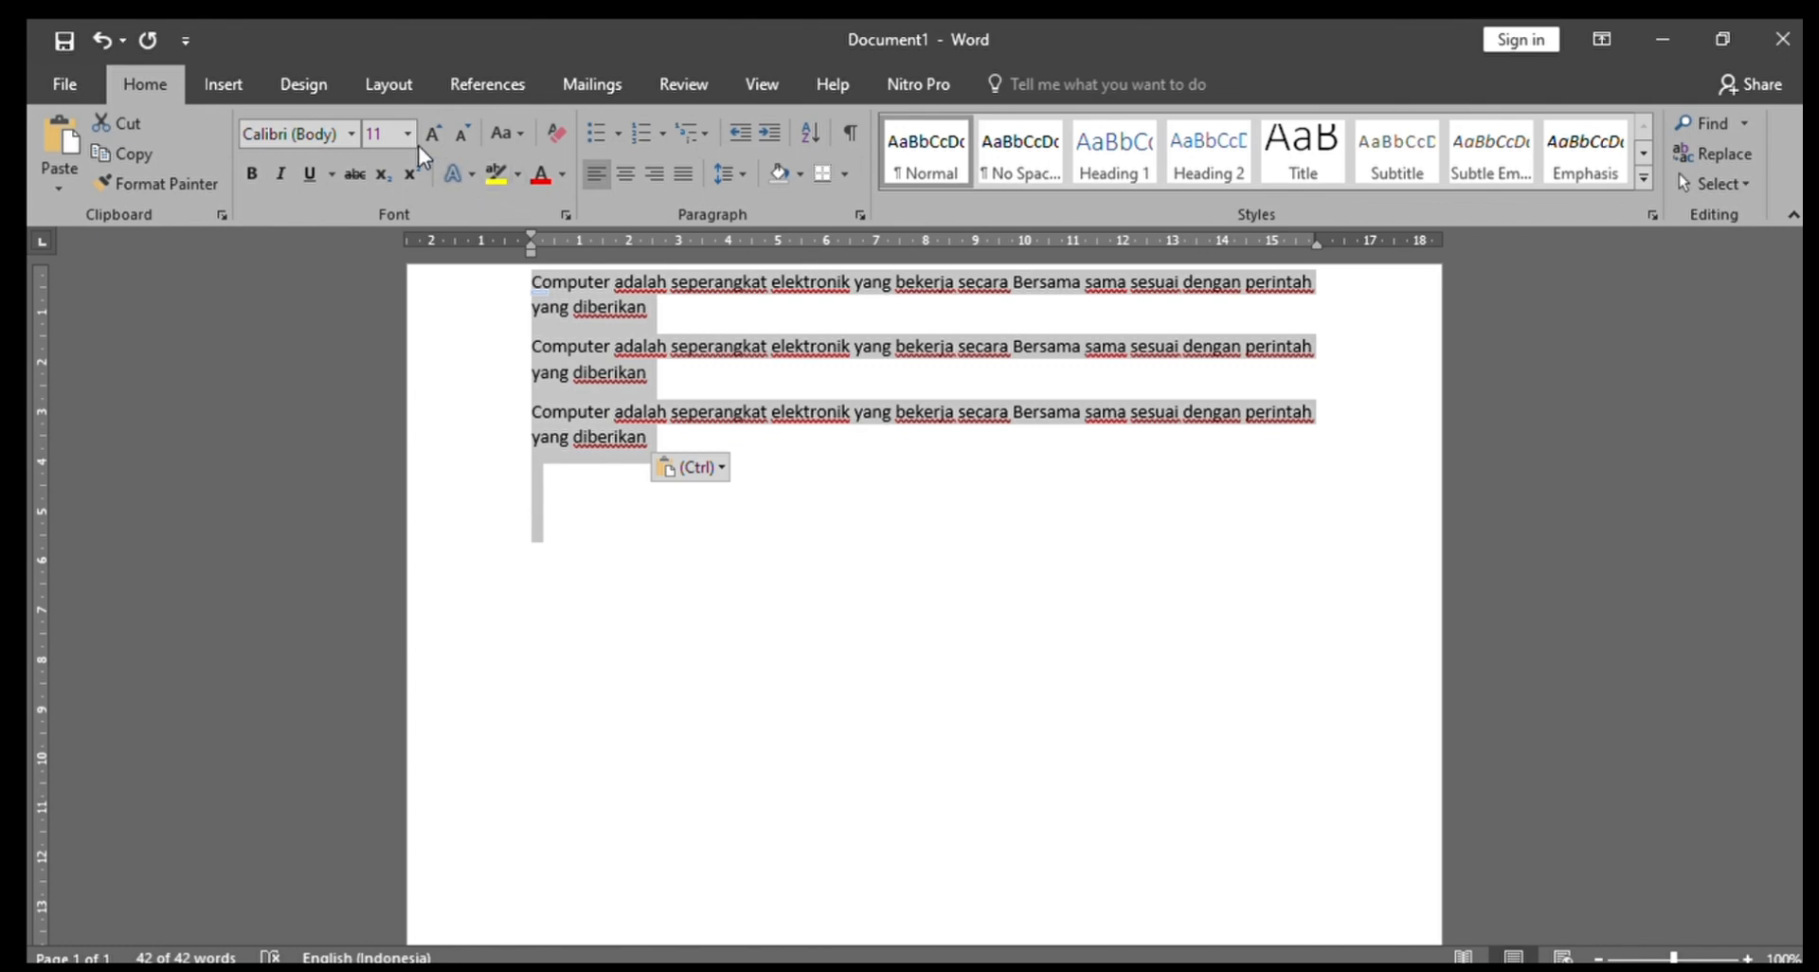
{"action": "left_click", "coordinate": [396, 132]}
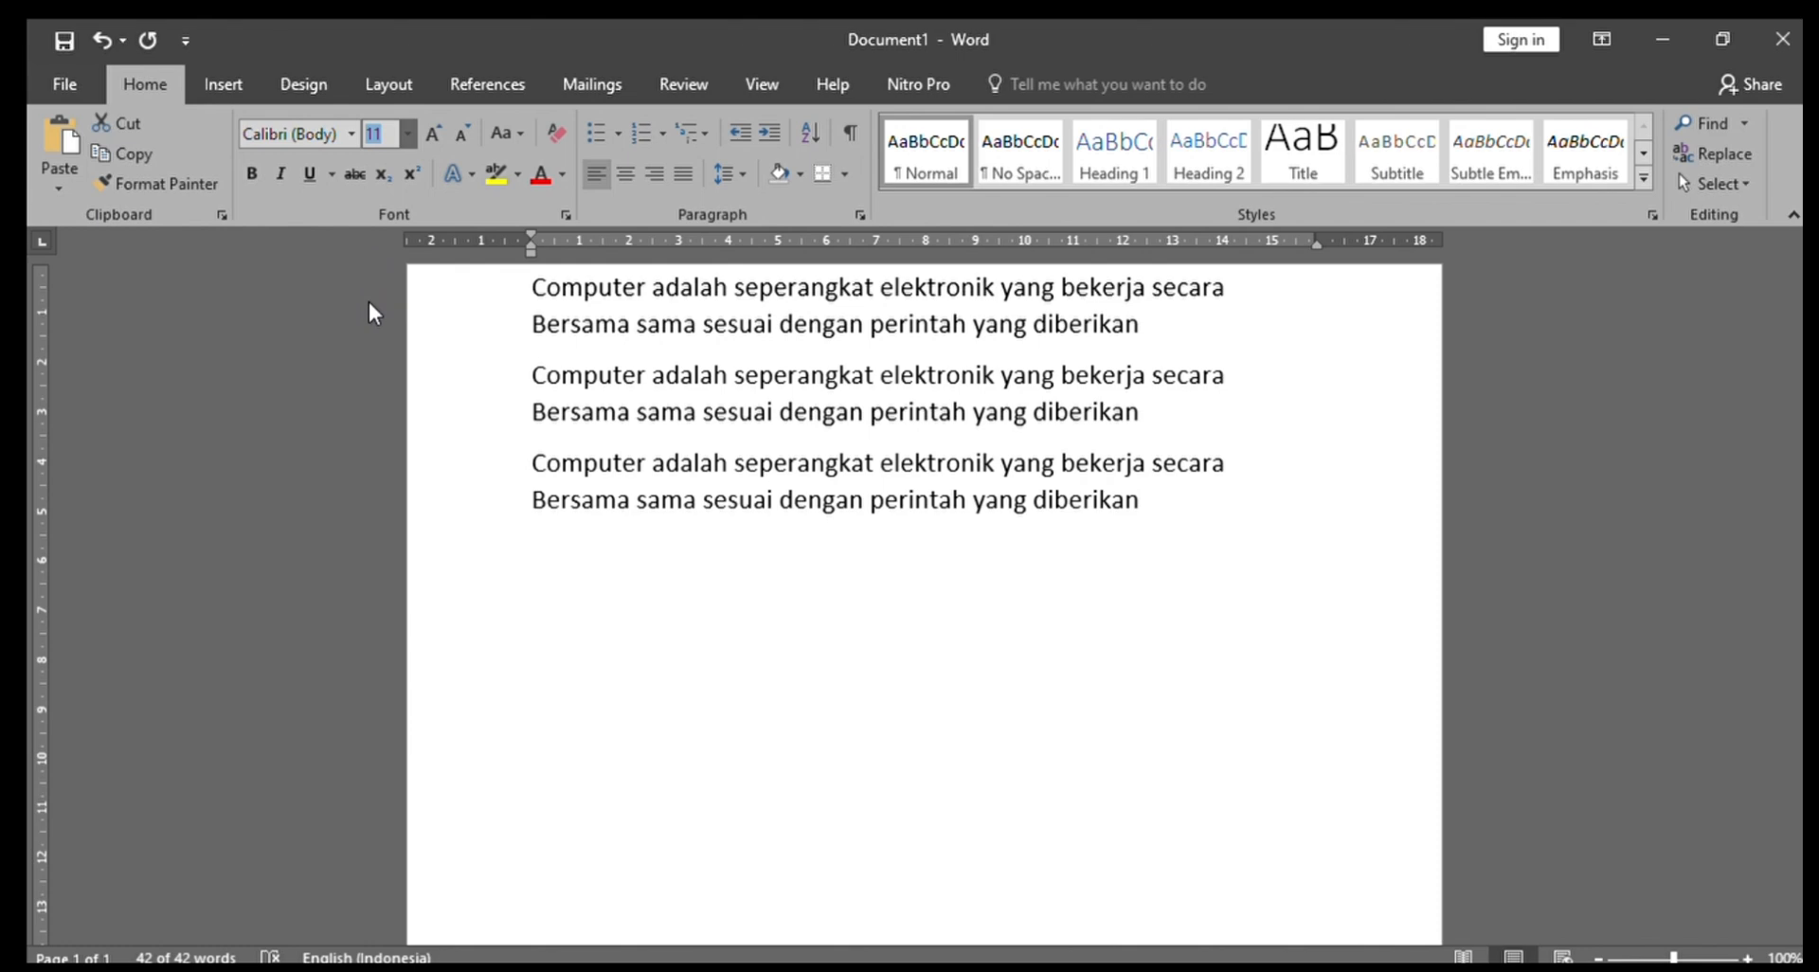
{"action": "left_click", "coordinate": [367, 298]}
Try double line spacing on the first paragraph and set it to single spacing.
{"action": "left_click", "coordinate": [1151, 323]}
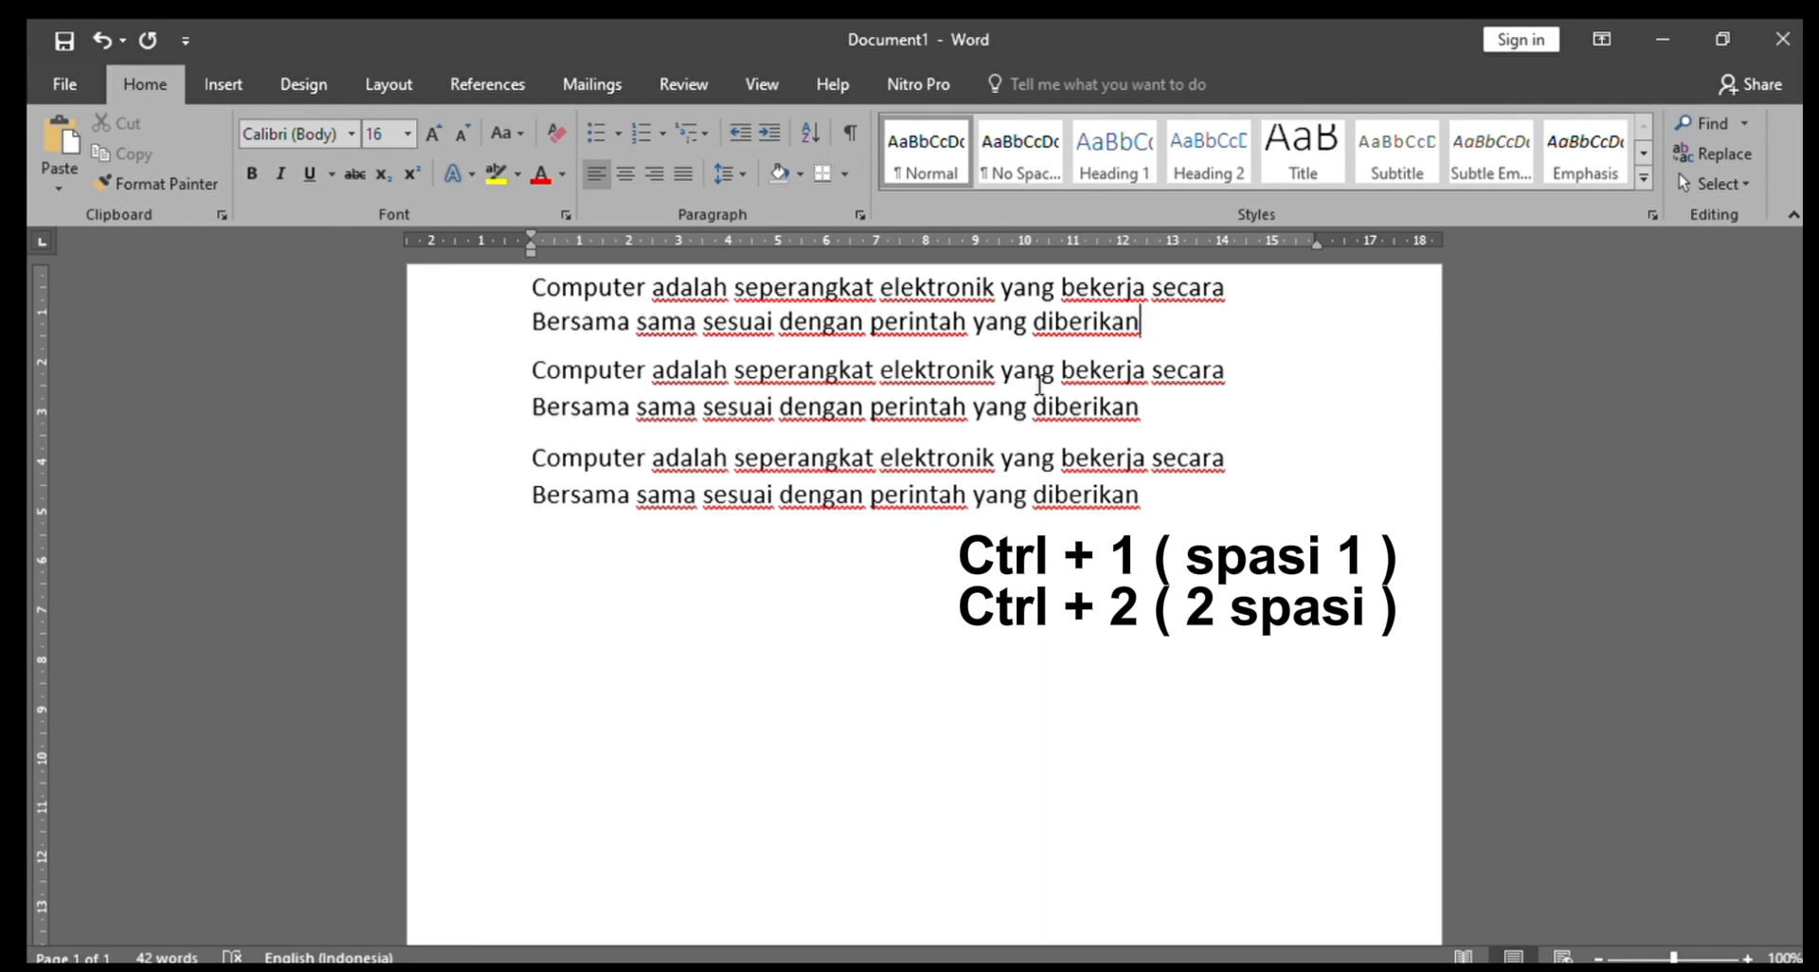
{"action": "key", "text": "ctrl+2"}
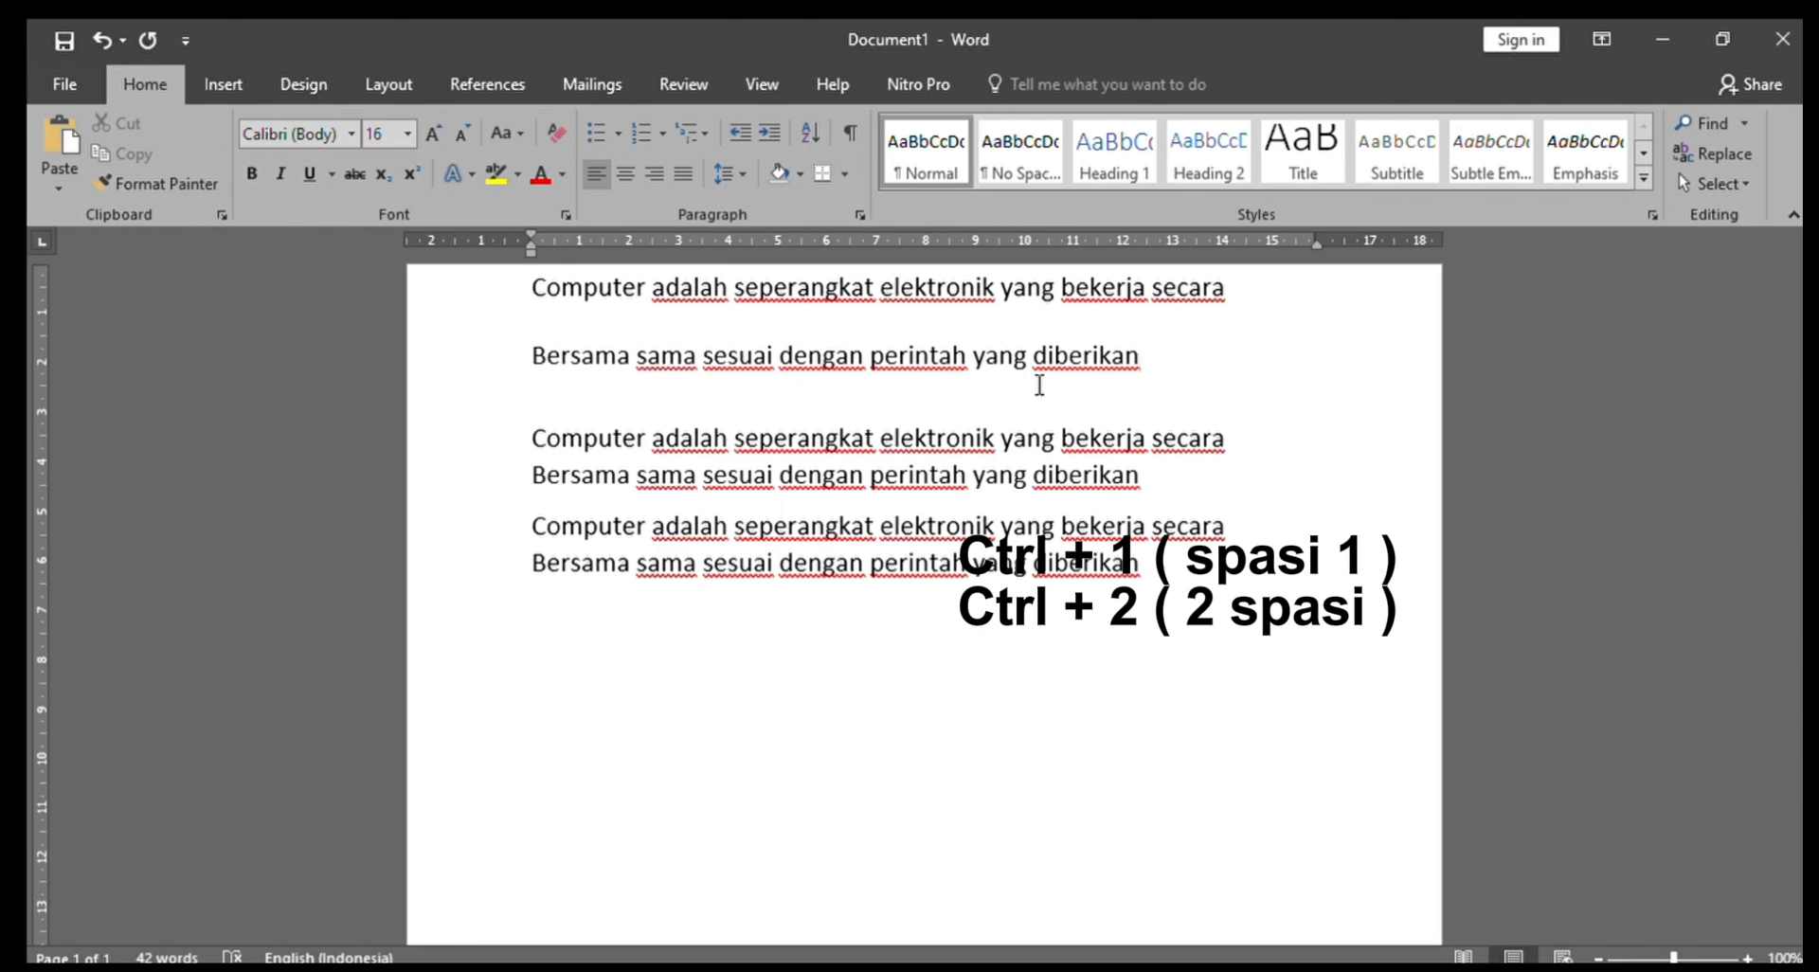
{"action": "key", "text": "ctrl+1"}
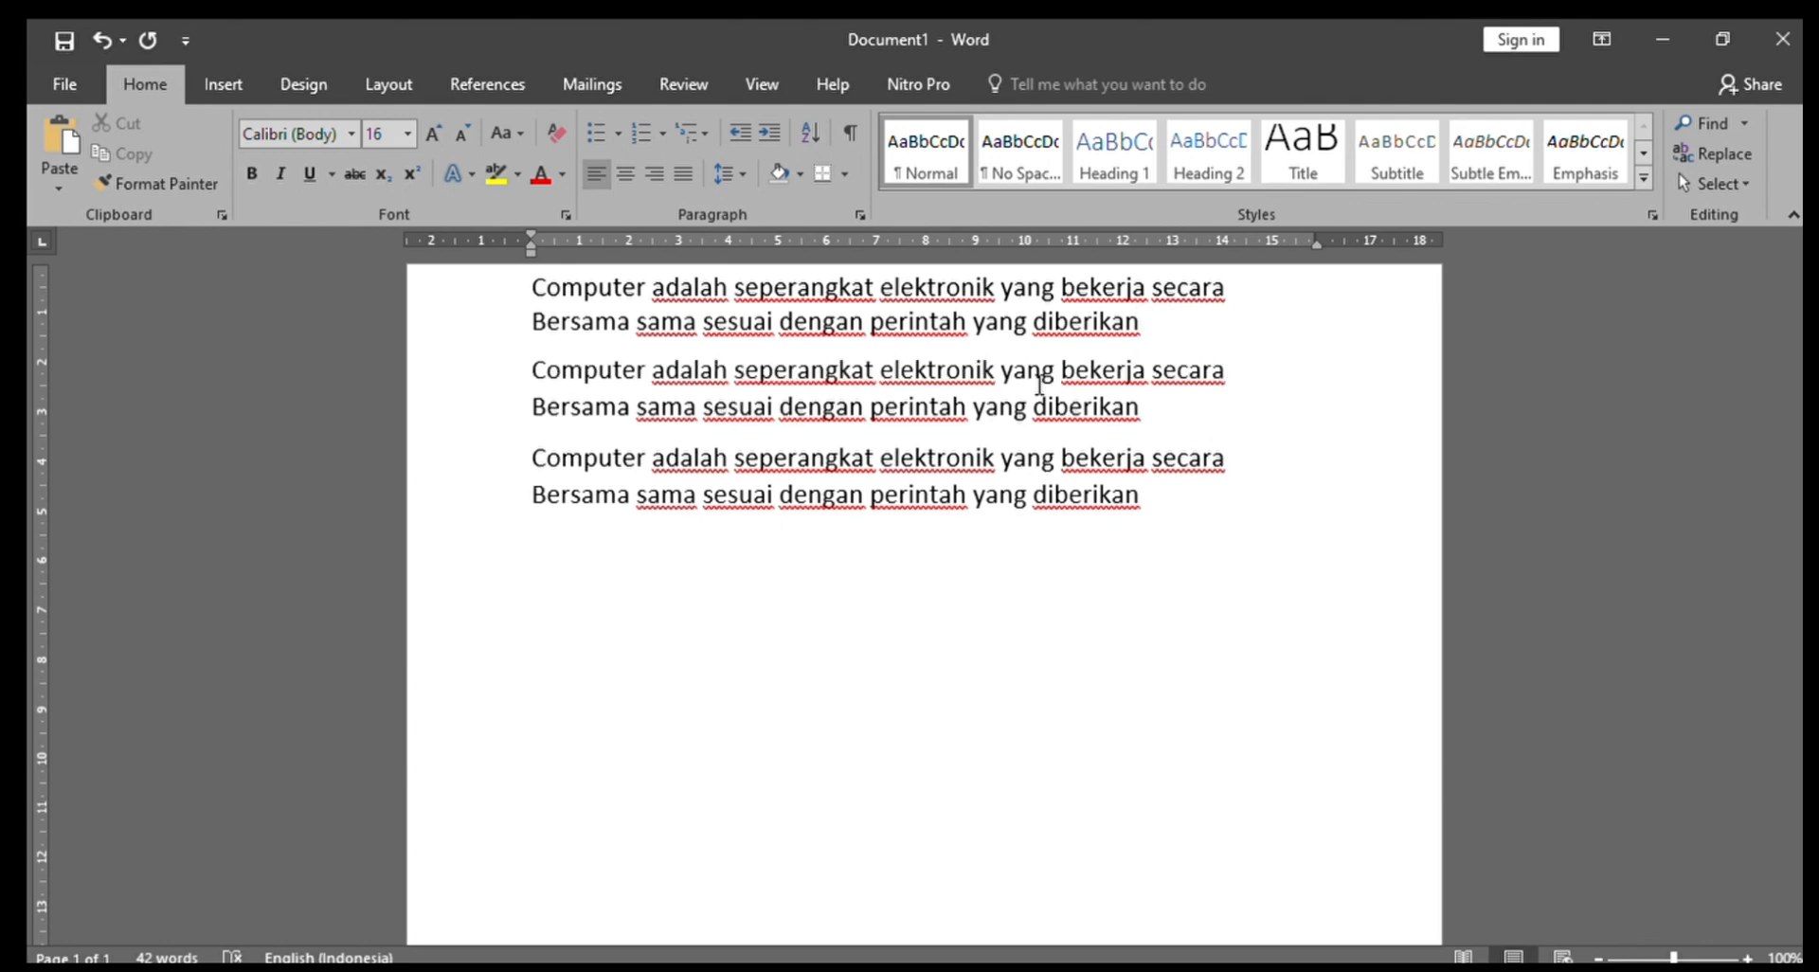
Add the line "22 x 32 =" on a new line below the third paragraph.
{"action": "left_click_drag", "start_coordinate": [1178, 492], "coordinate": [1184, 497]}
{"action": "key", "text": "Return"}
{"action": "type", "text": "22 x 32 ="}
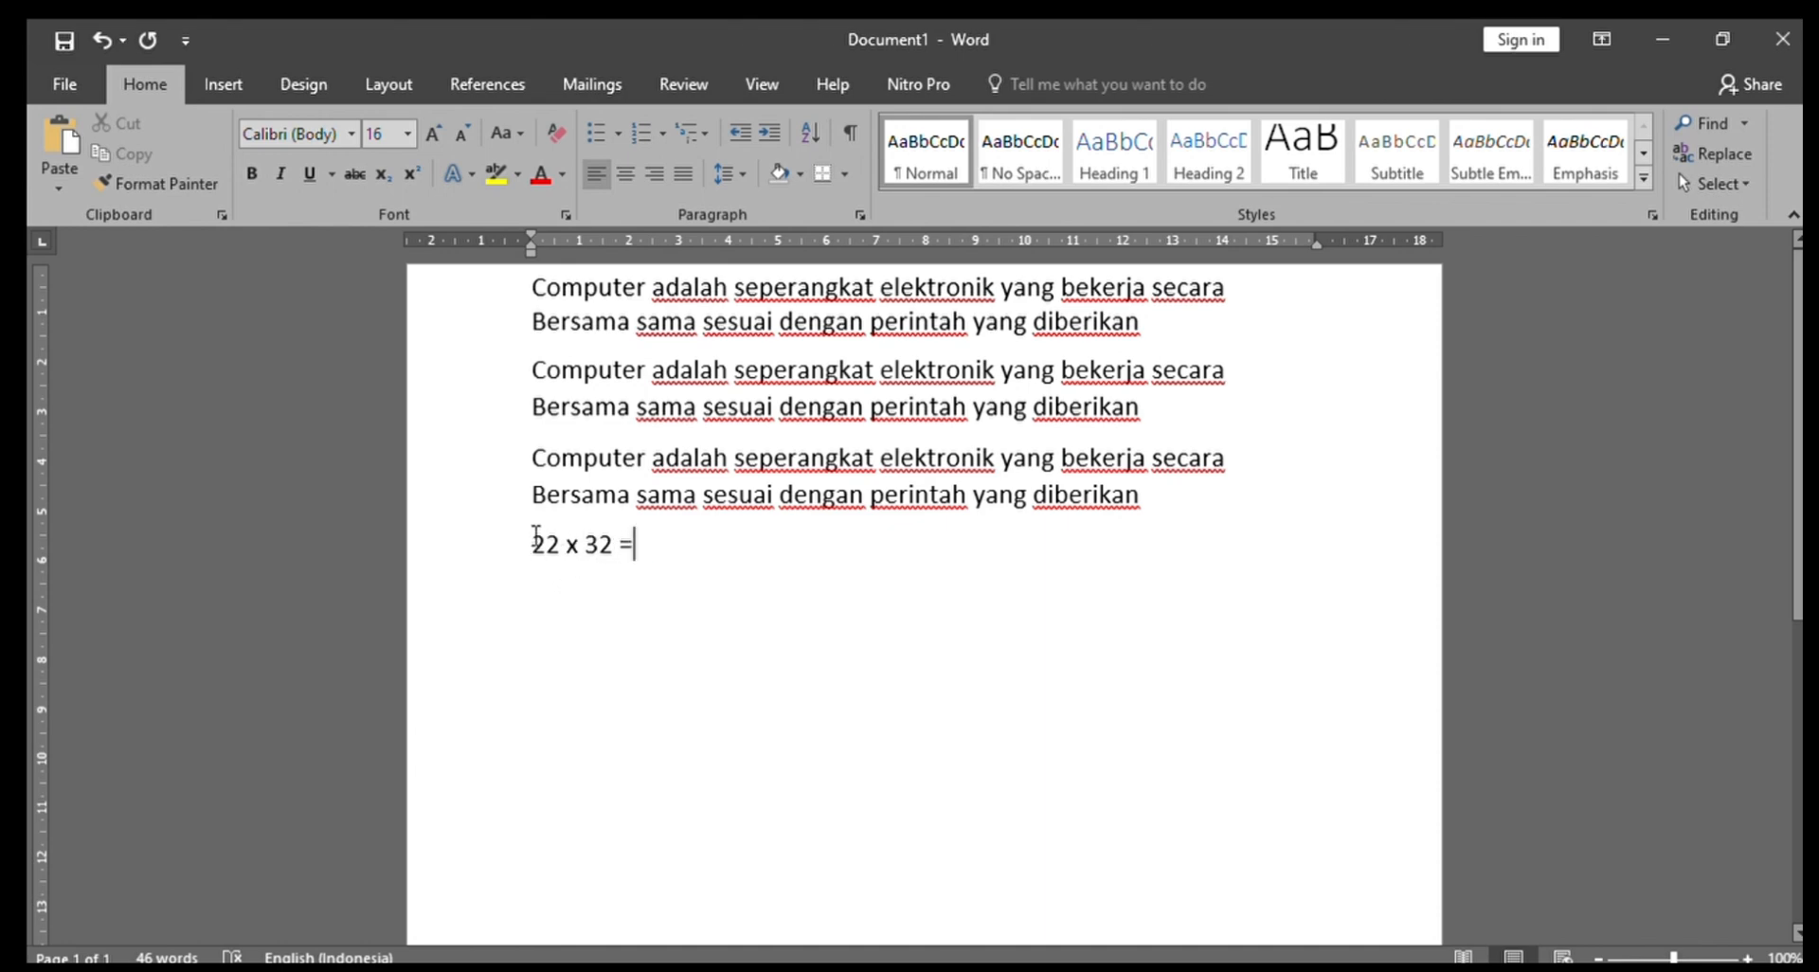
Try superscript and subscript on the second digit of 22 in the calculation line, and leave it as superscript.
{"action": "left_click", "coordinate": [539, 545]}
{"action": "left_click", "coordinate": [550, 547]}
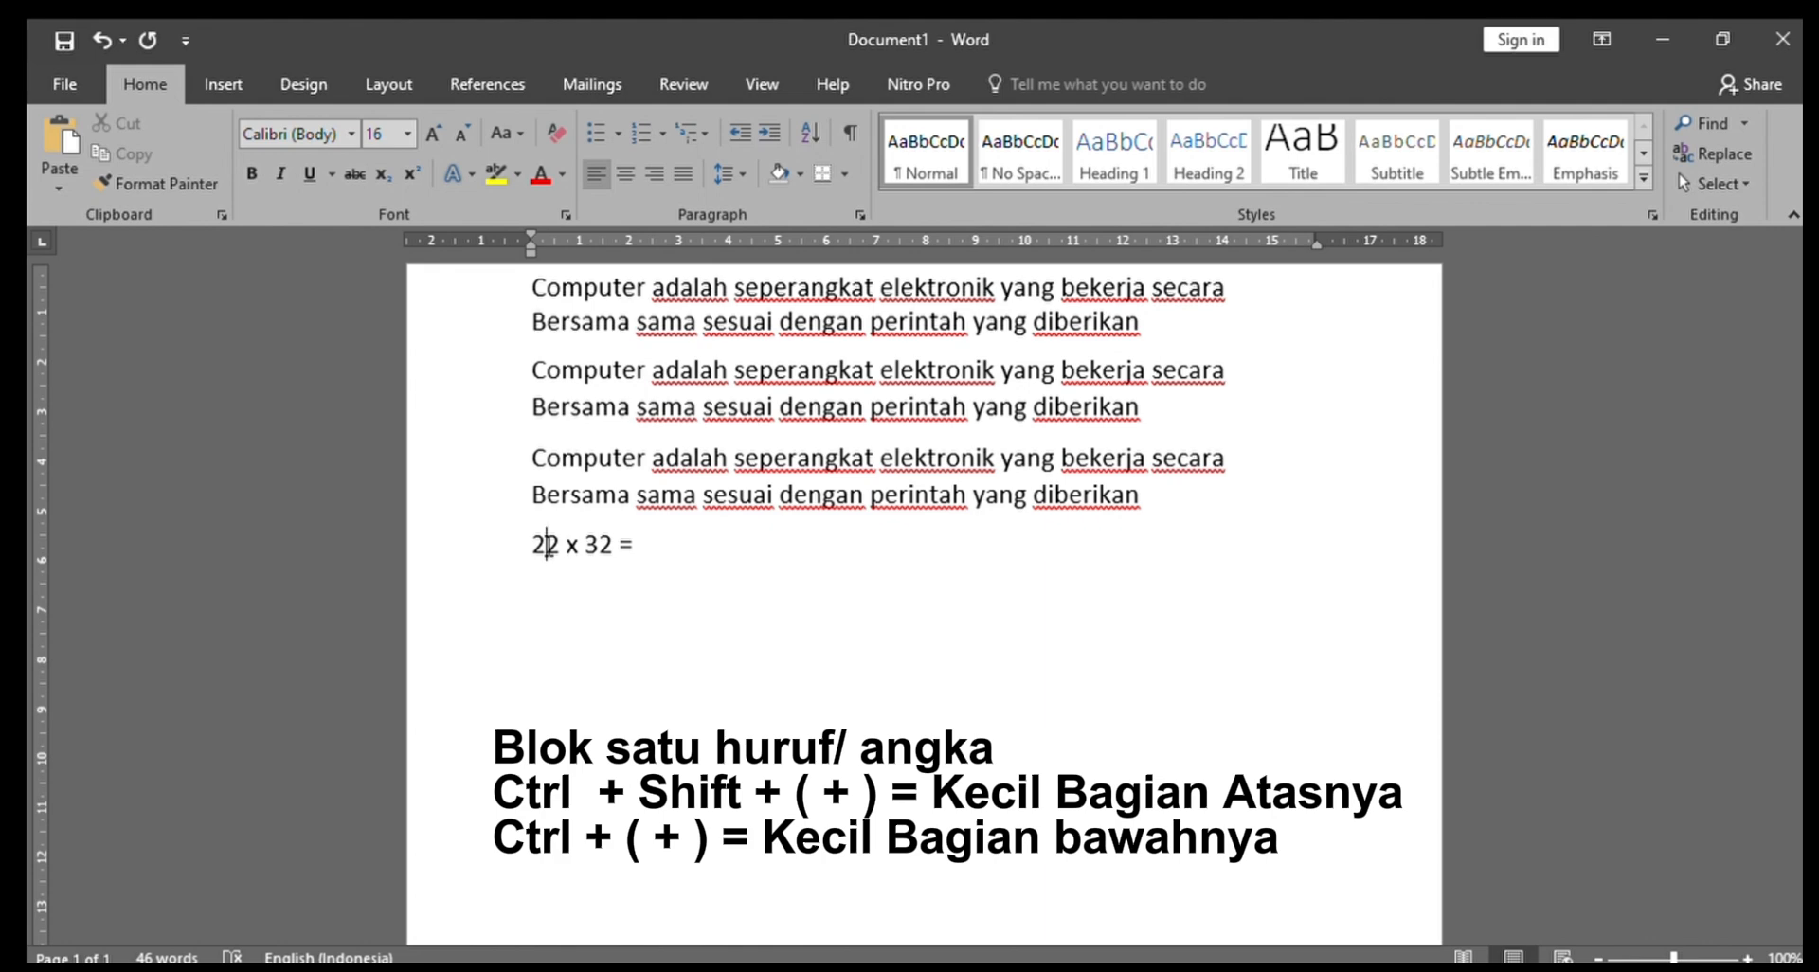
{"action": "key", "text": "shift+Right"}
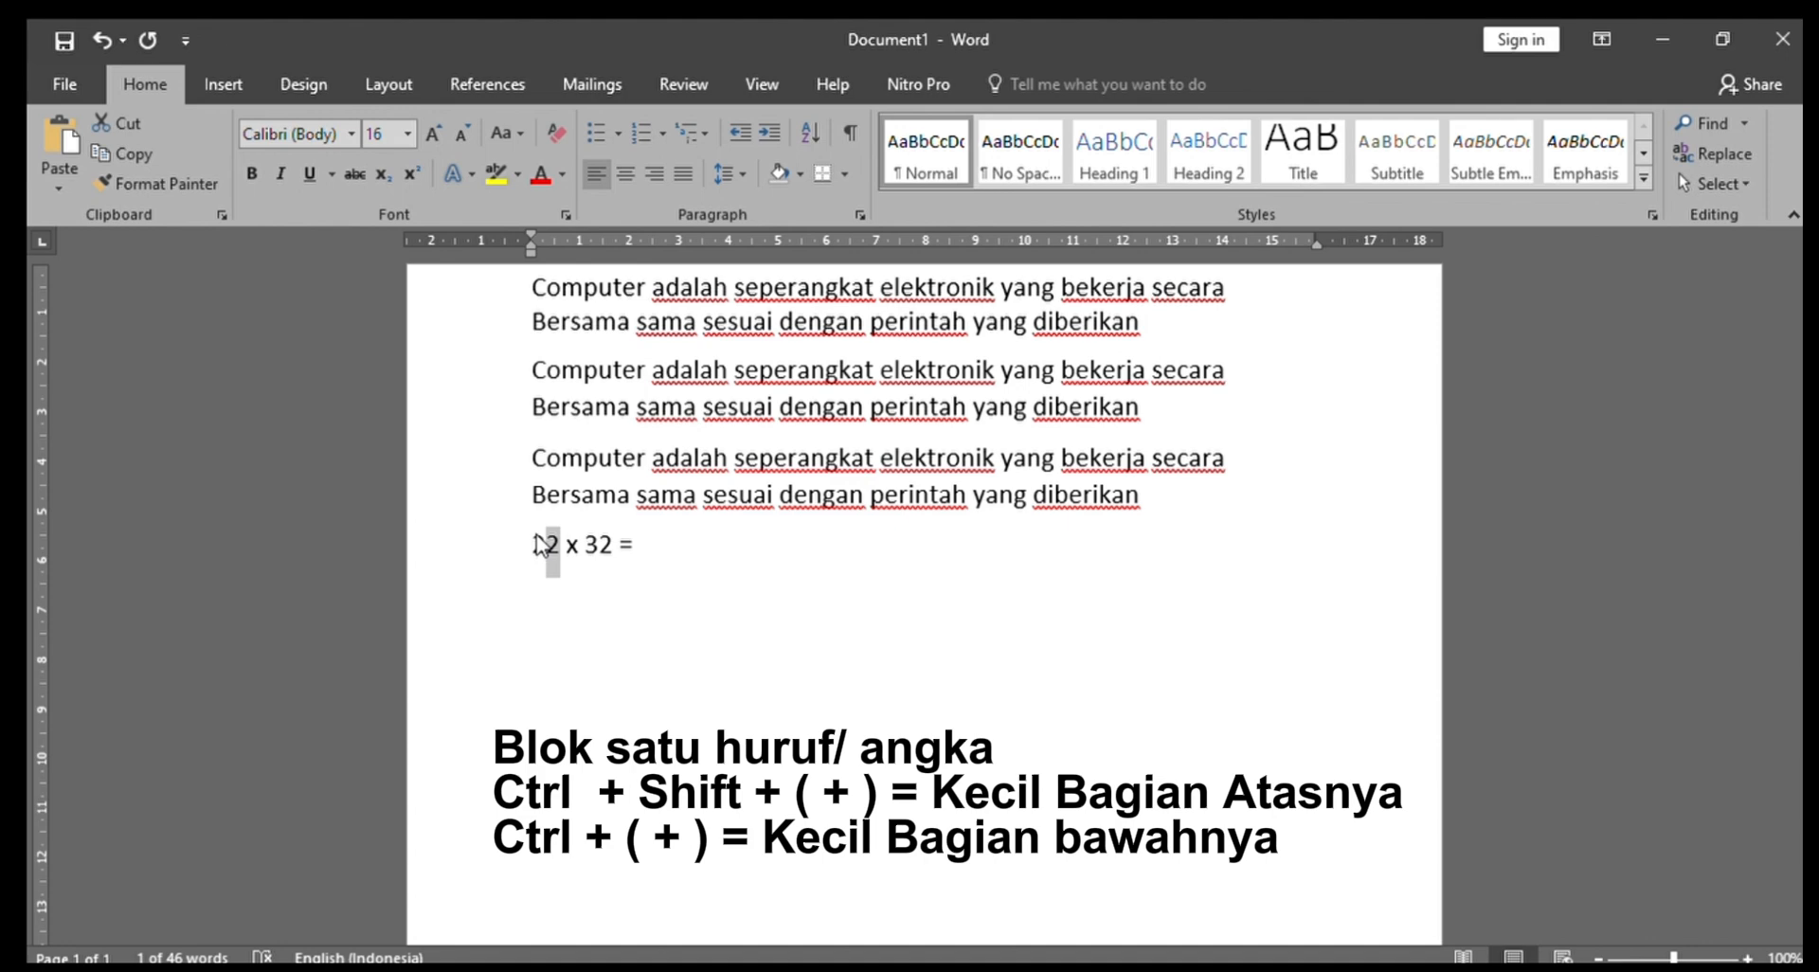
{"action": "key", "text": "ctrl+shift+plus"}
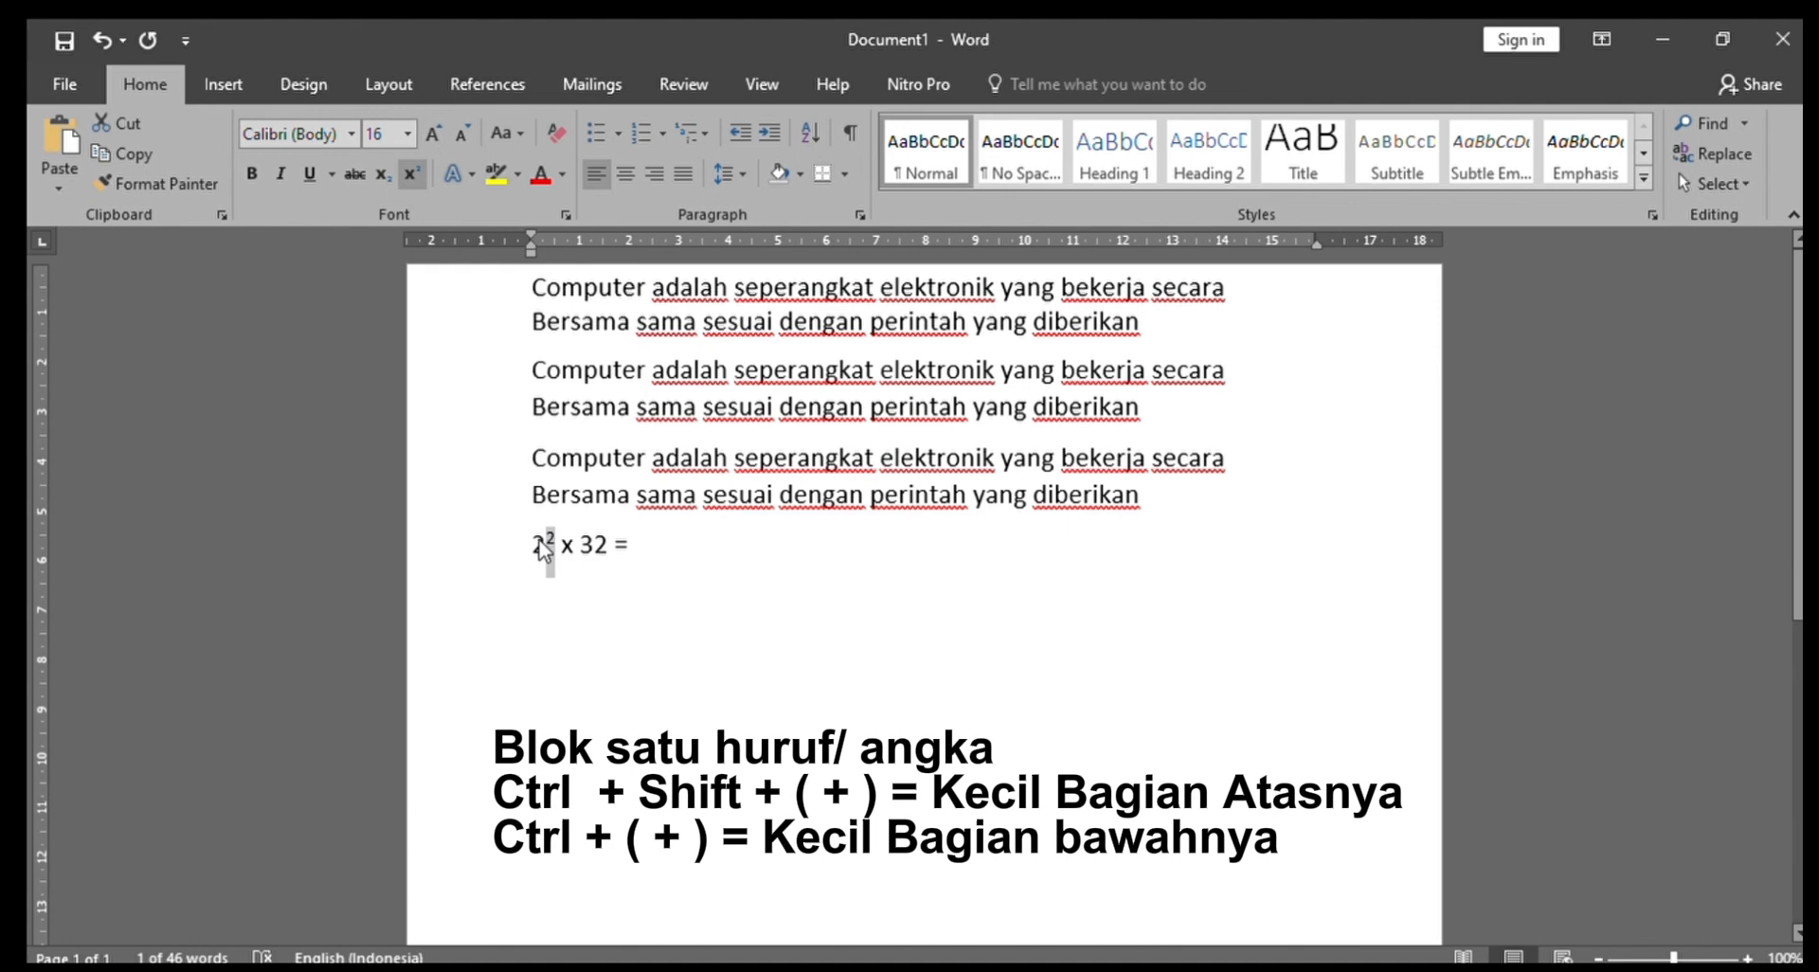
{"action": "key", "text": "ctrl+z"}
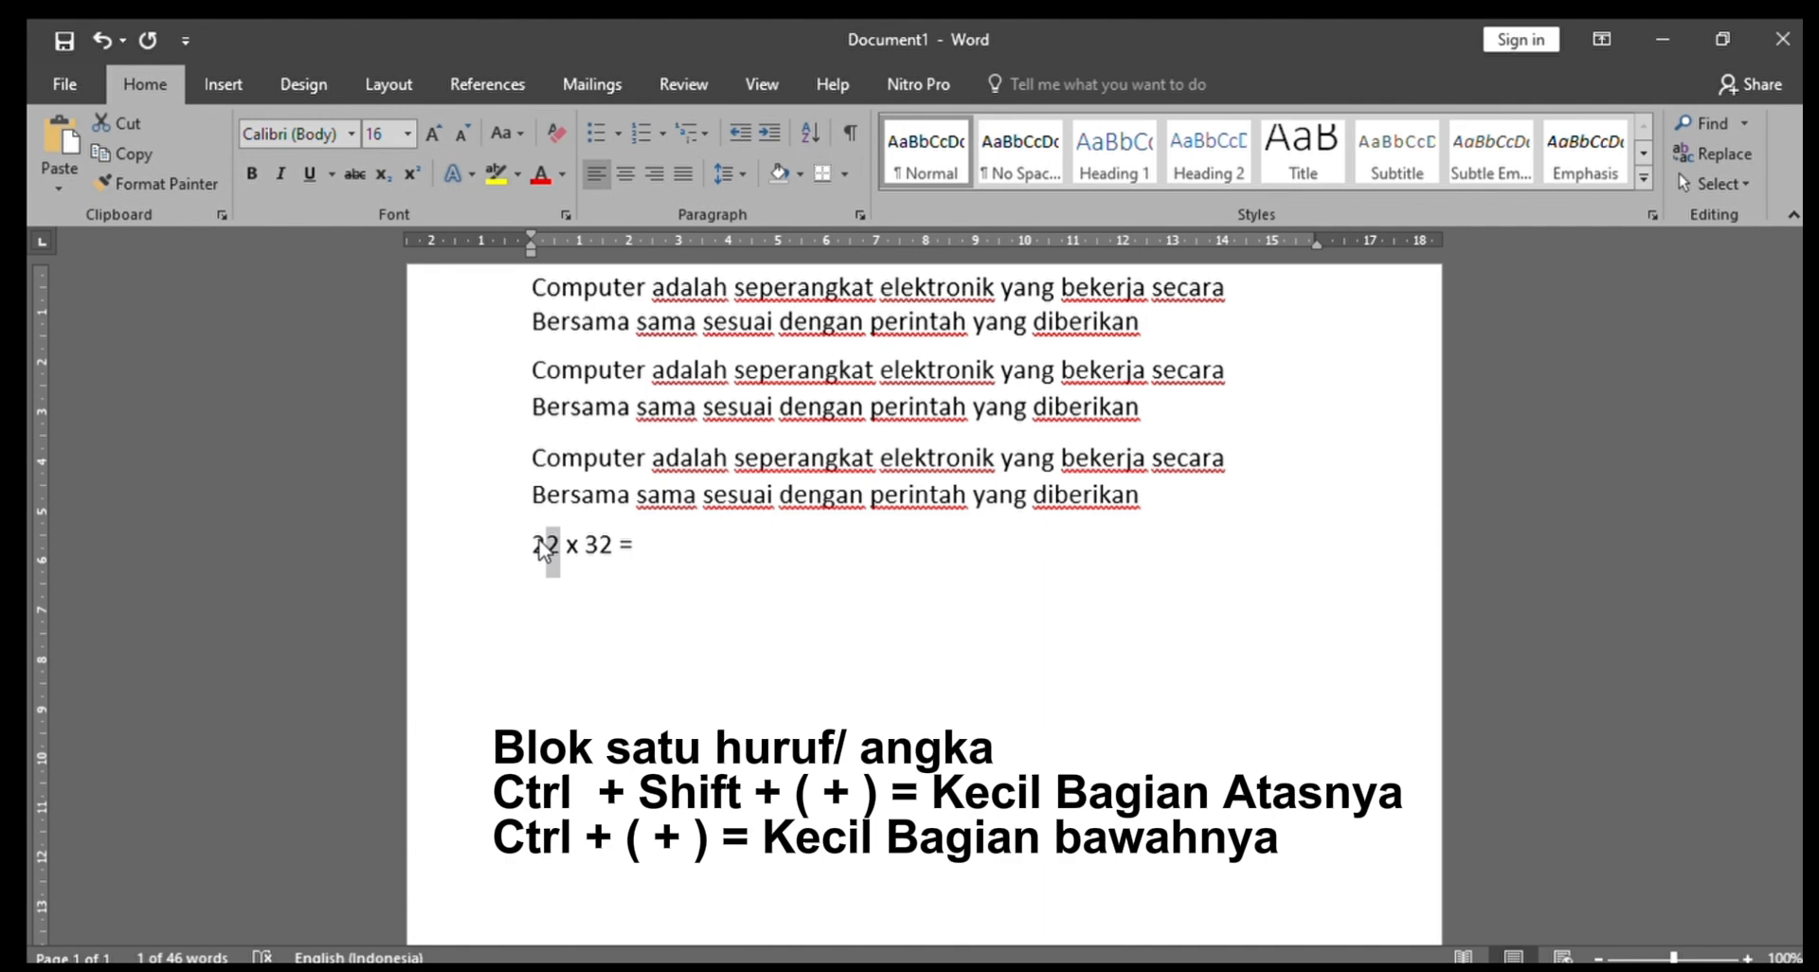
{"action": "key", "text": "ctrl+shift+plus"}
{"action": "key", "text": "ctrl+shift+plus"}
{"action": "key", "text": "ctrl+equal"}
{"action": "key", "text": "ctrl+equal"}
{"action": "key", "text": "ctrl+shift+plus"}
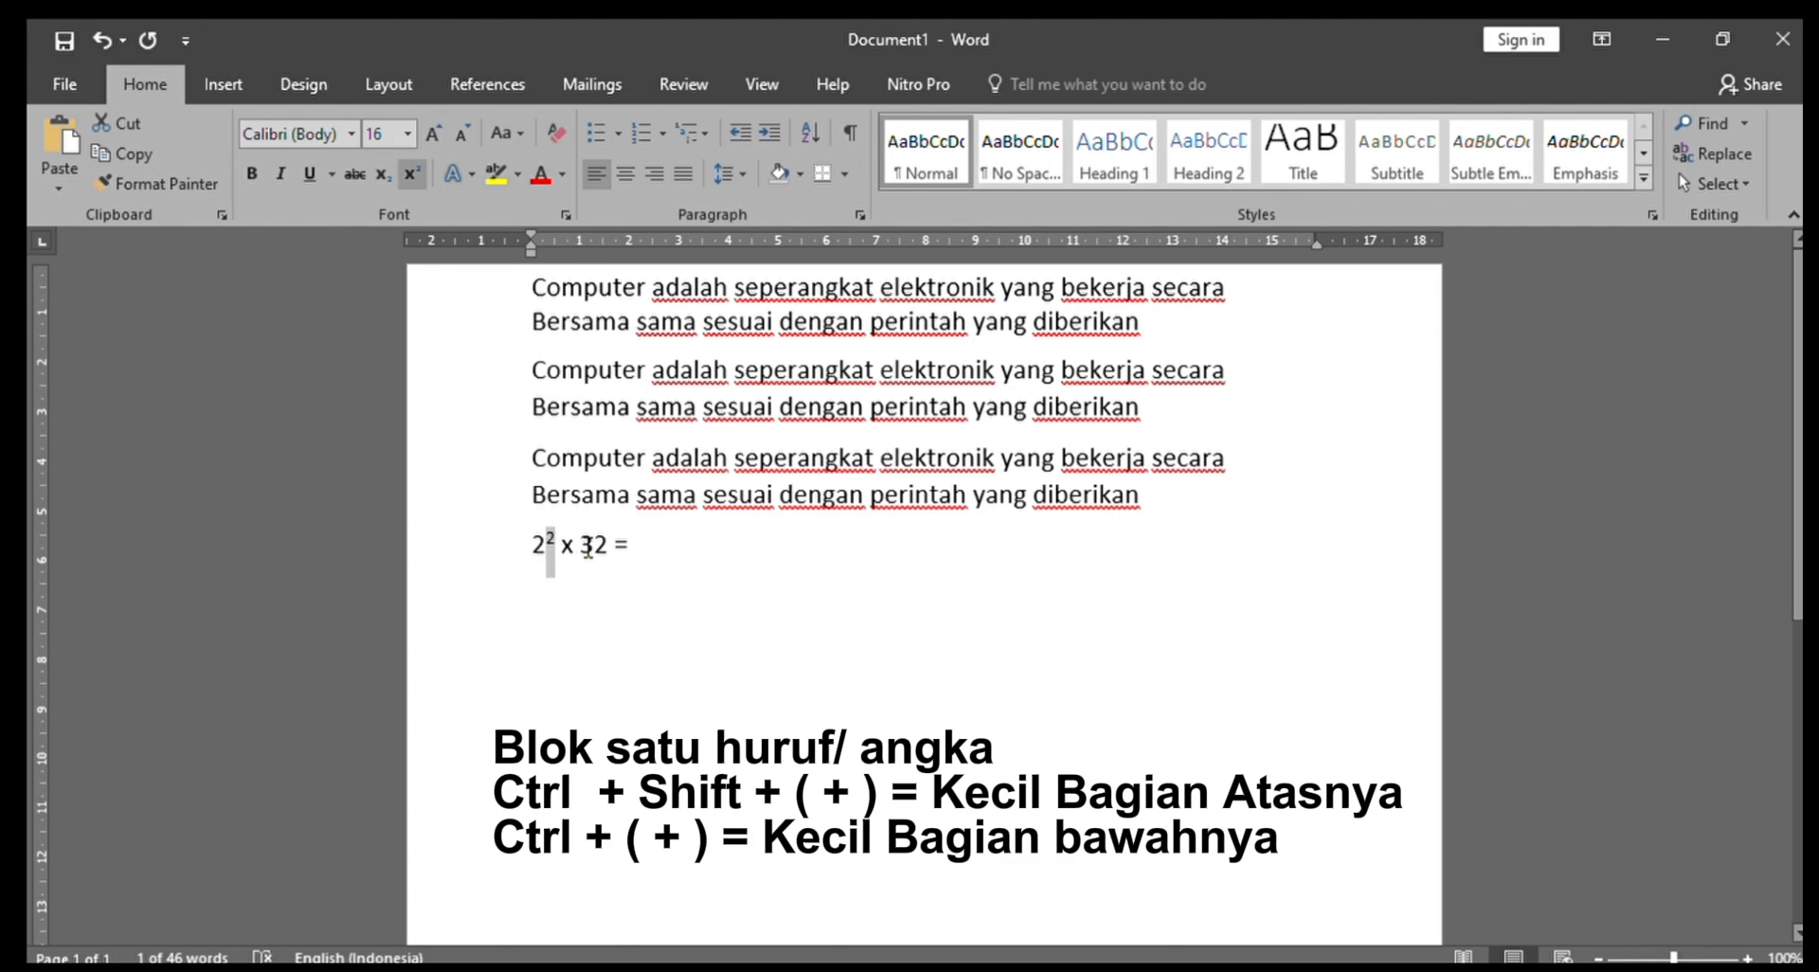
Format the second digit of 32 in the calculation line as superscript.
{"action": "left_click", "coordinate": [595, 547]}
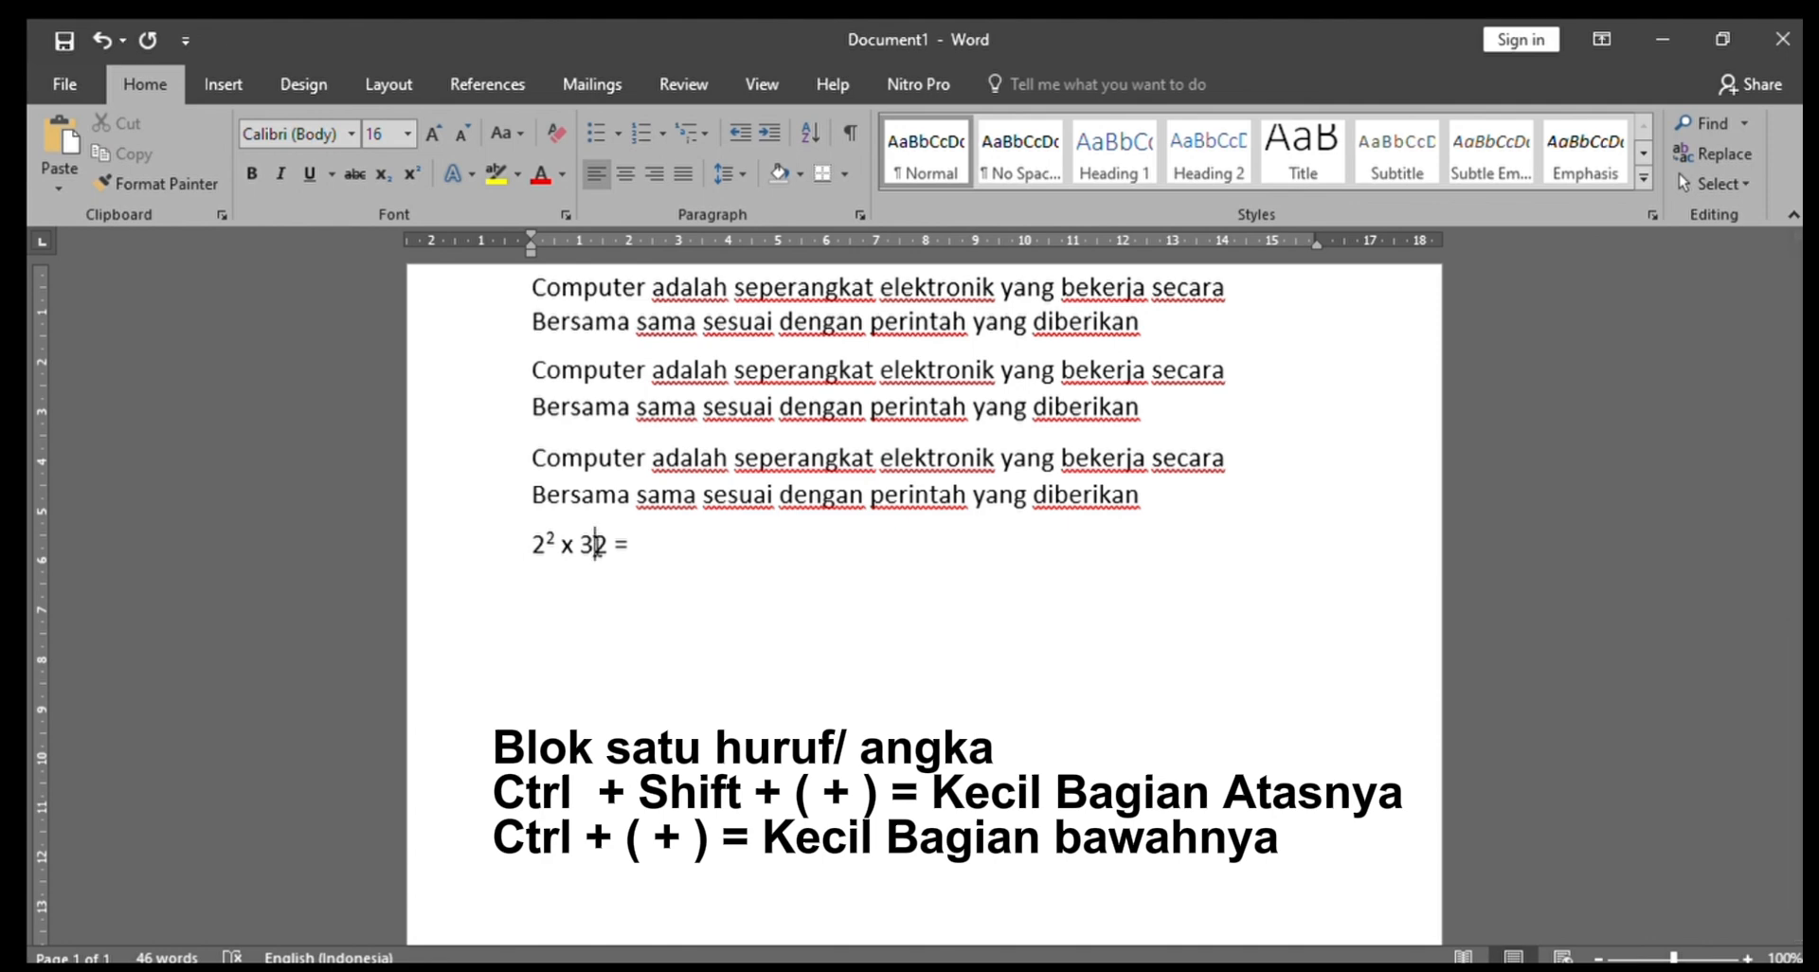
{"action": "key", "text": "shift+Right"}
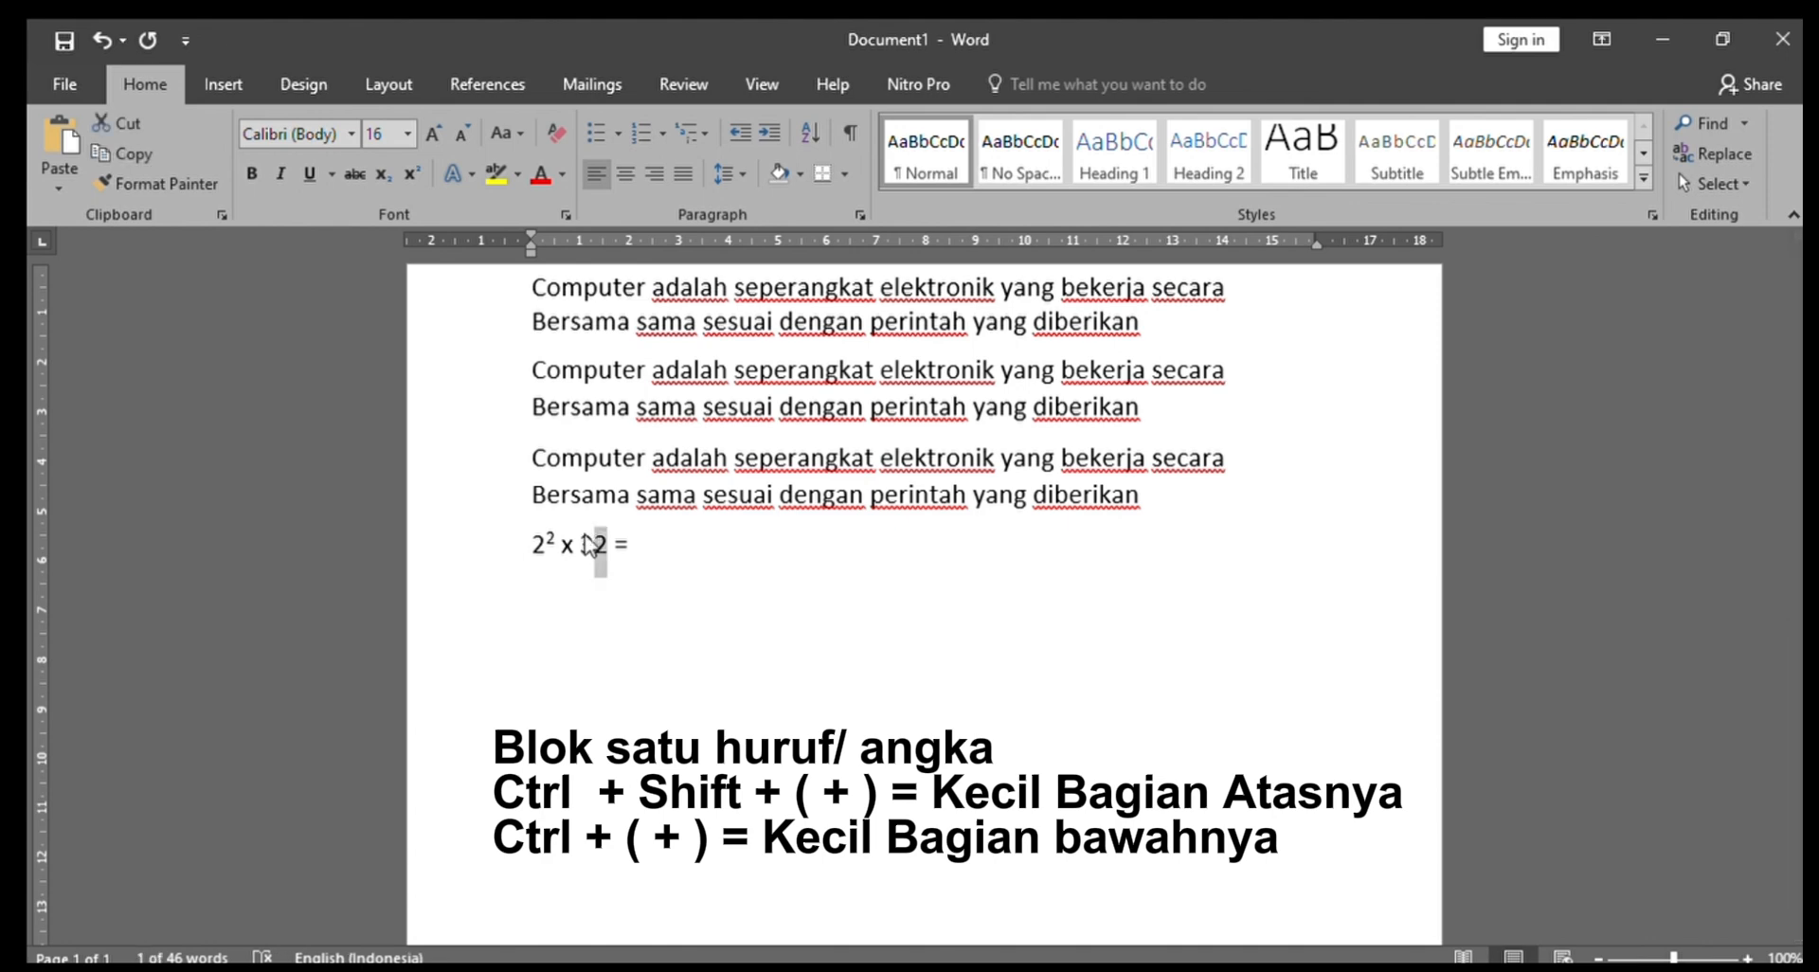
{"action": "key", "text": "ctrl+shift+plus"}
{"action": "key", "text": "End"}
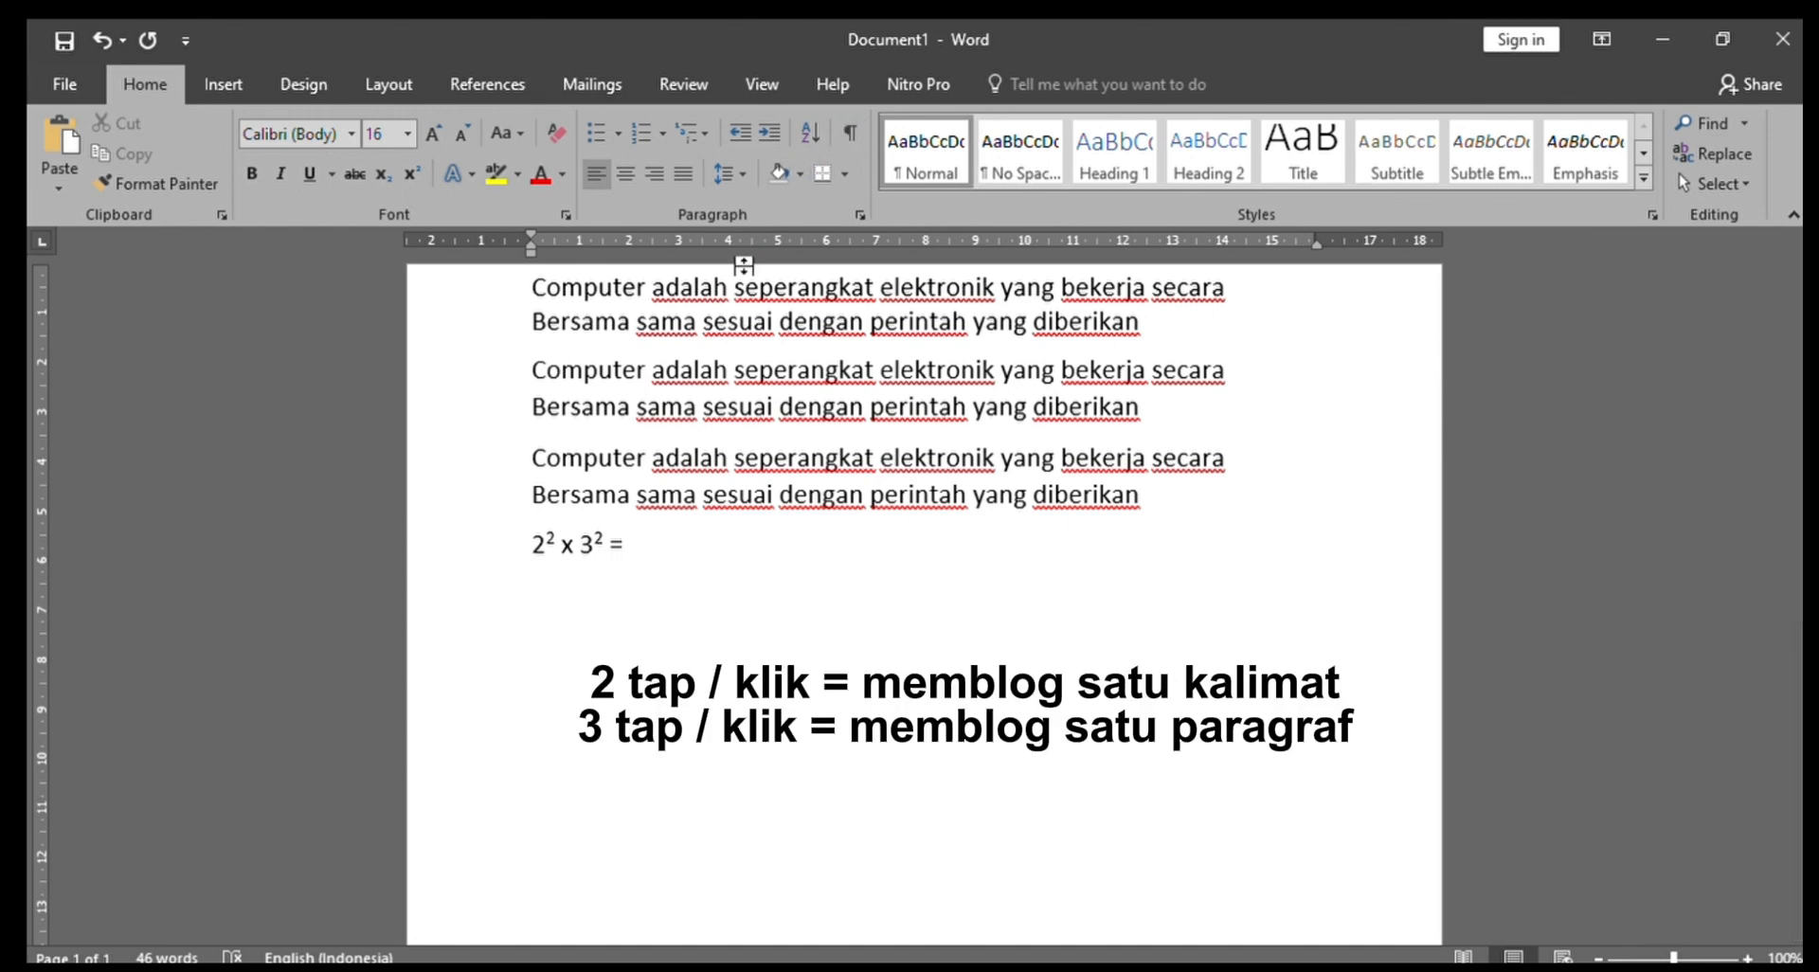
Practise selecting the single word "adalah" and the entire first paragraph, clearing the selection at the end.
{"action": "double_click", "coordinate": [688, 288]}
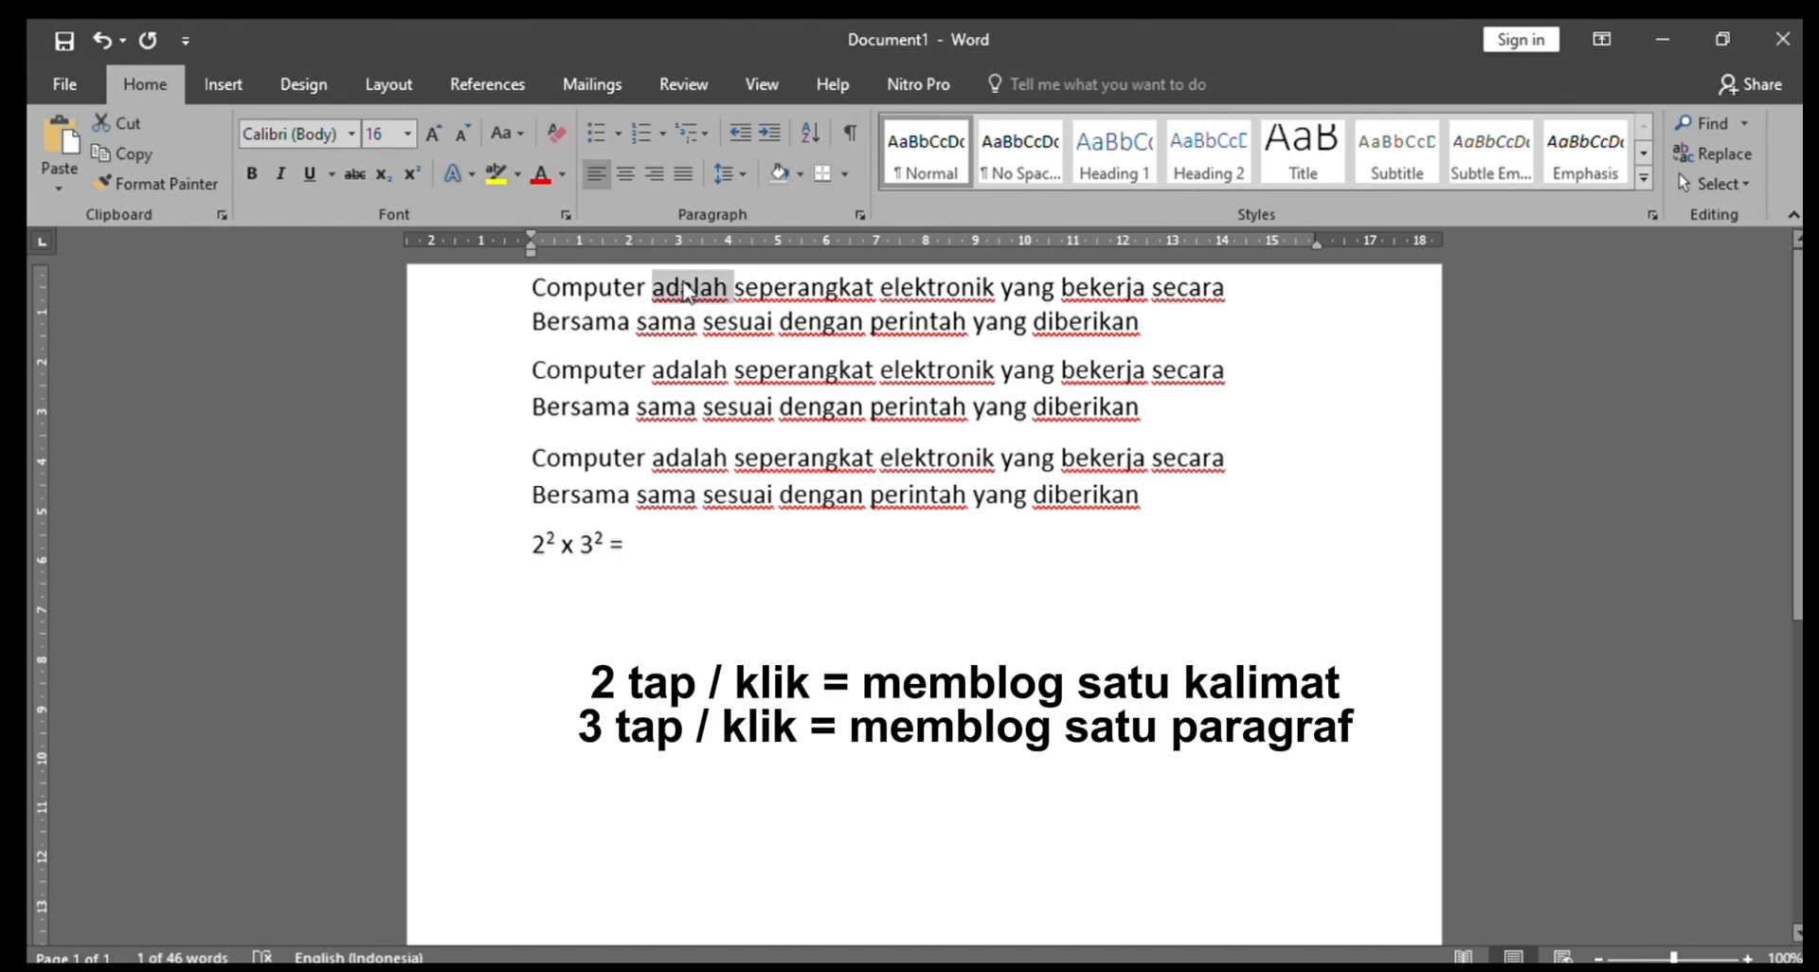
{"action": "left_click", "coordinate": [739, 322]}
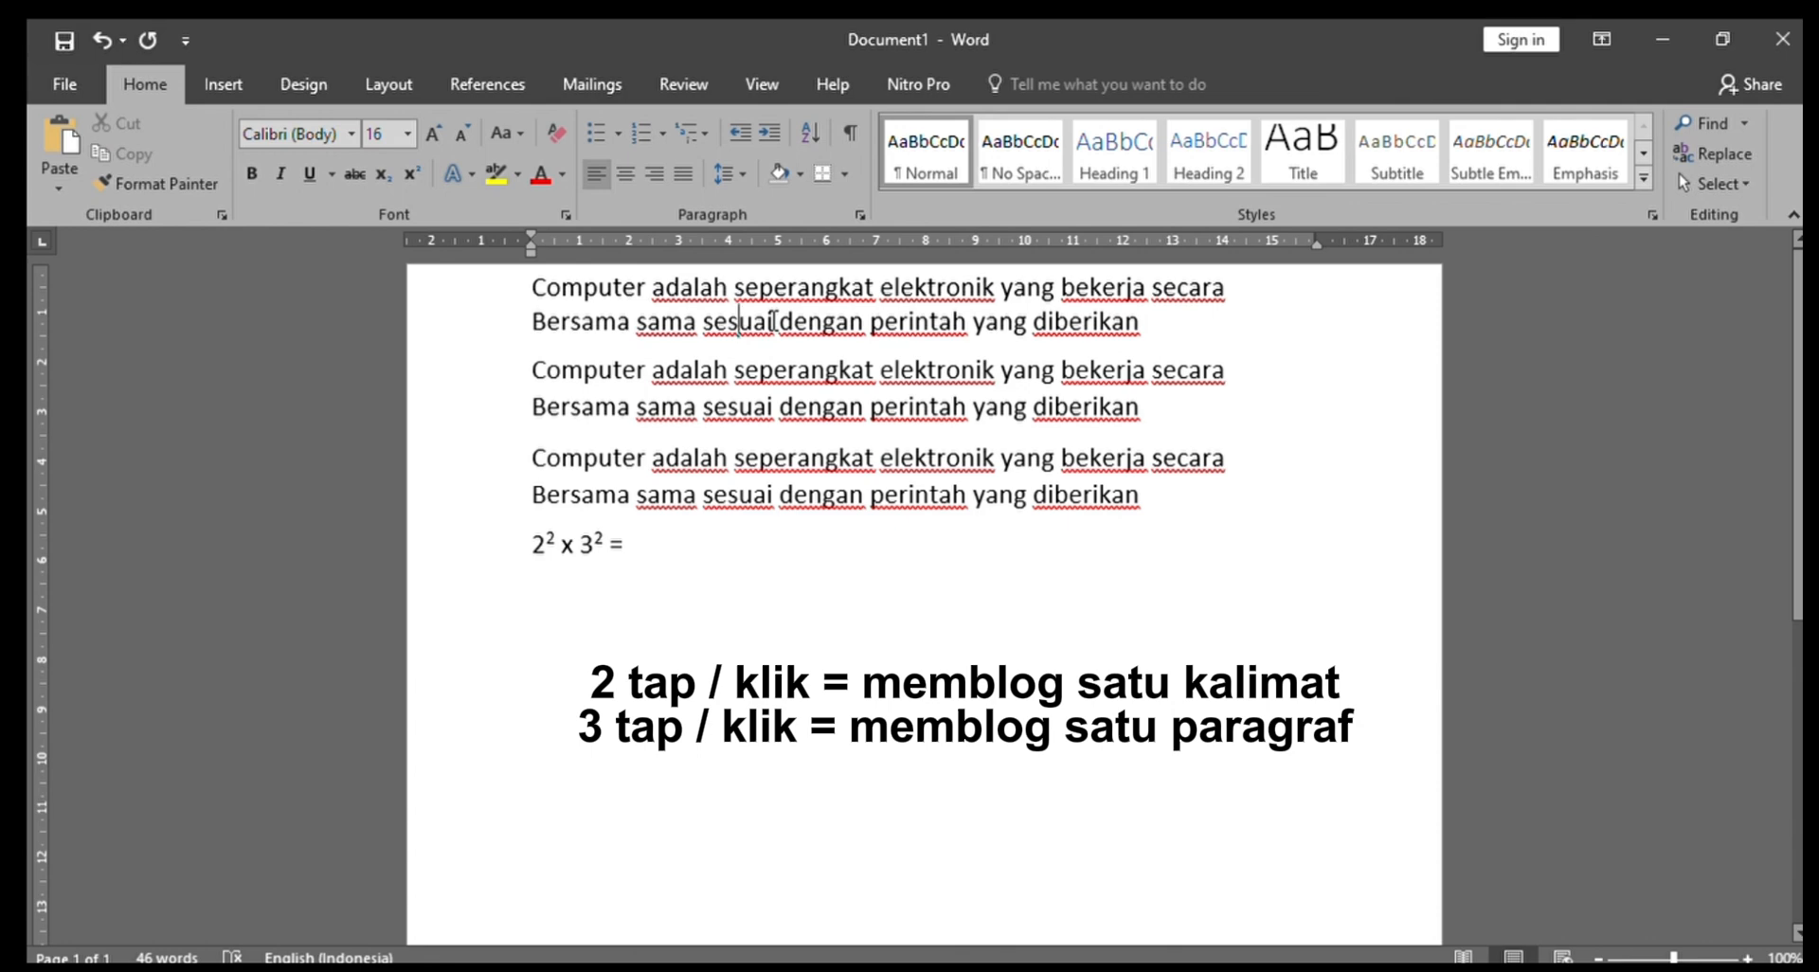
{"action": "triple_click", "coordinate": [772, 321]}
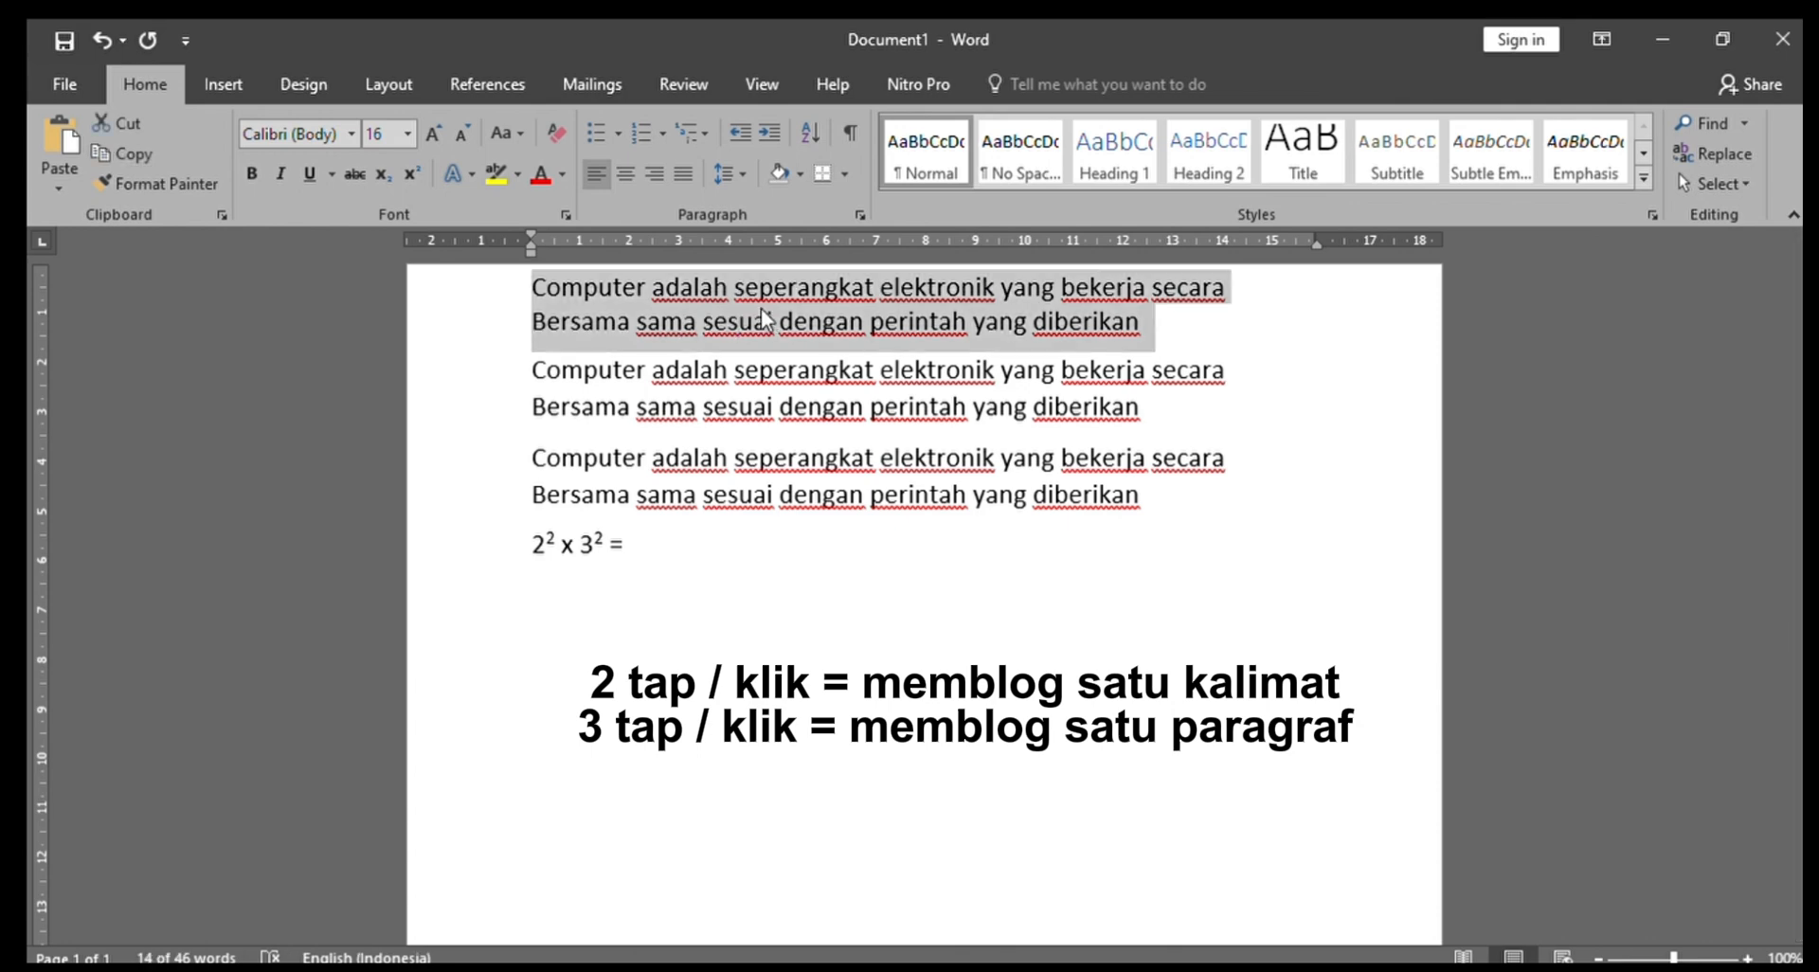
{"action": "left_click", "coordinate": [1172, 323]}
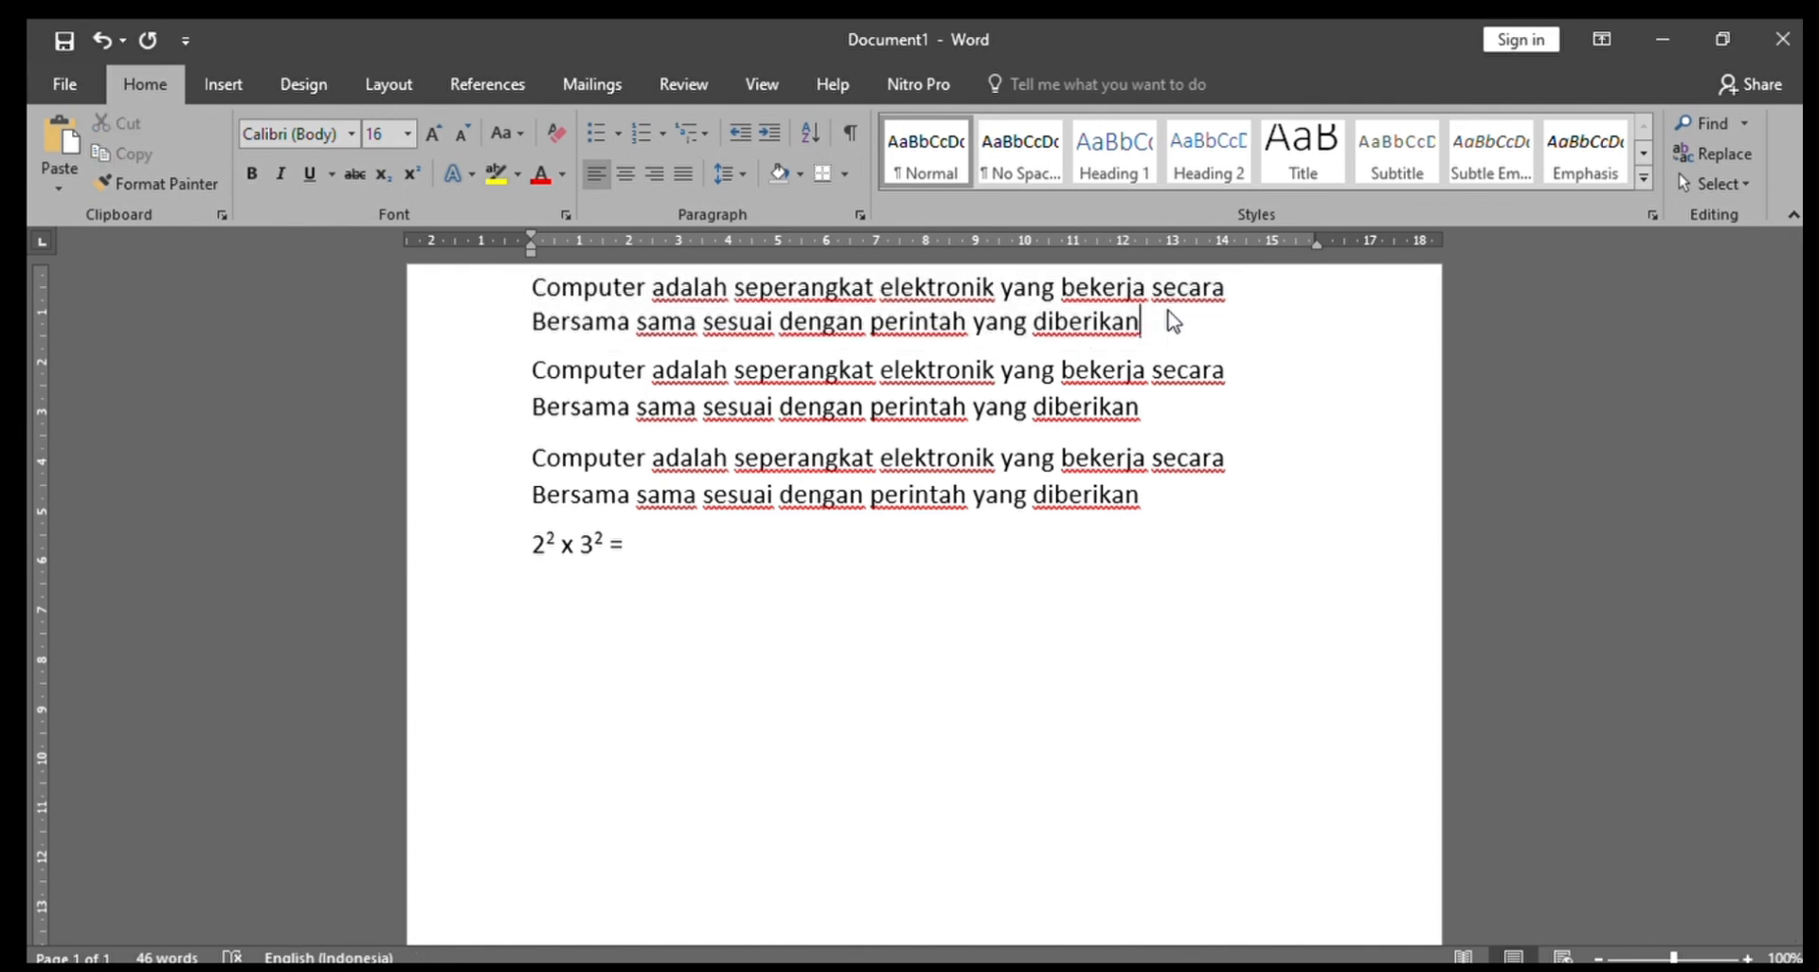